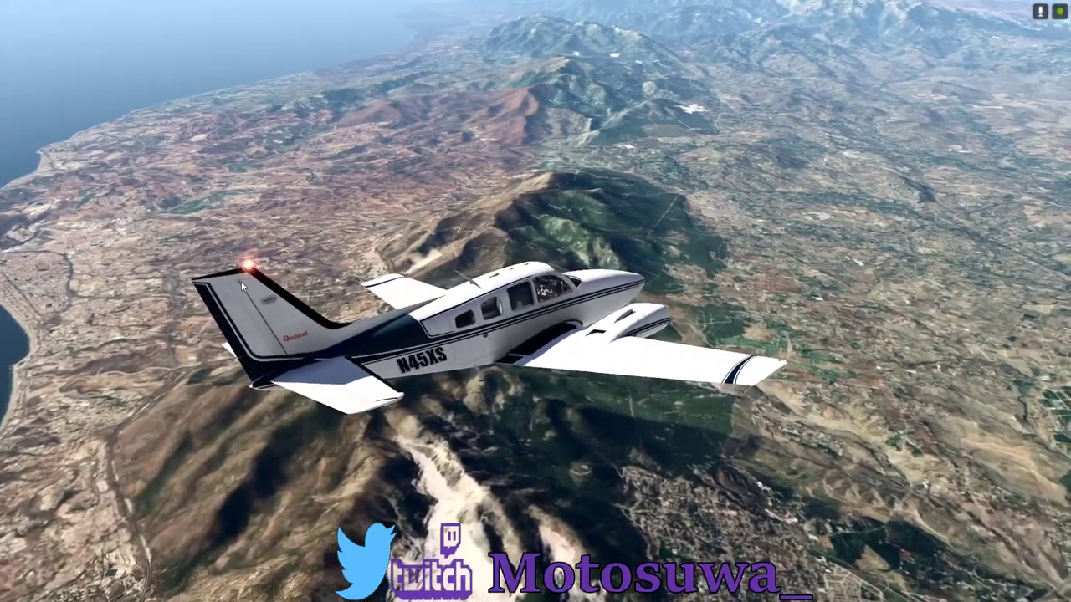
- Pan the Ortho4XP tile map over Britain, France and the Mediterranean to review built tiles
{"action": "left_click_drag", "start_coordinate": [240, 281], "coordinate": [524, 290]}
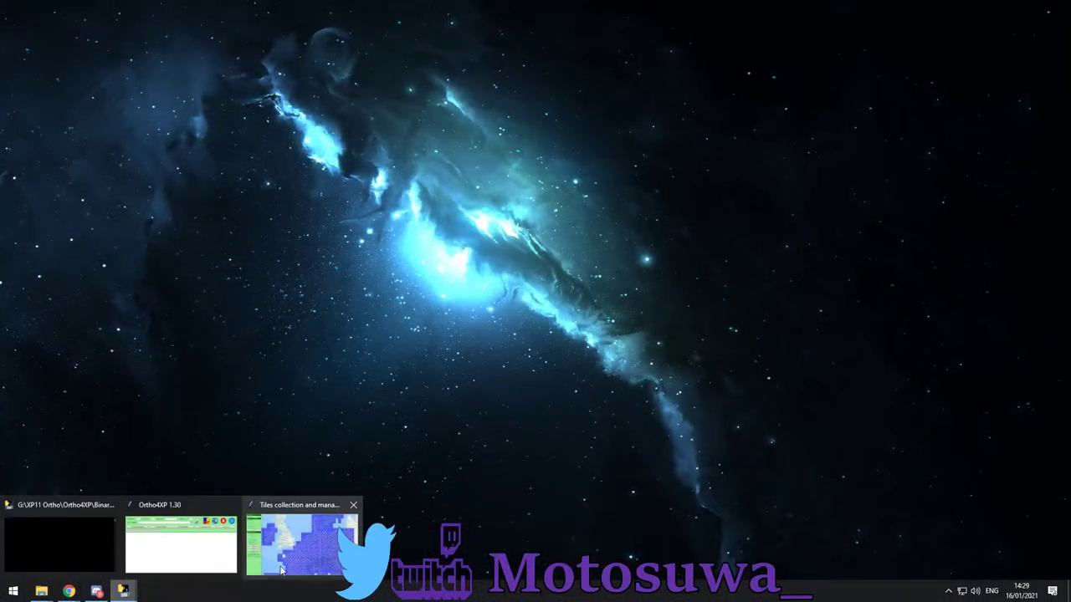
{"action": "left_click", "coordinate": [282, 569]}
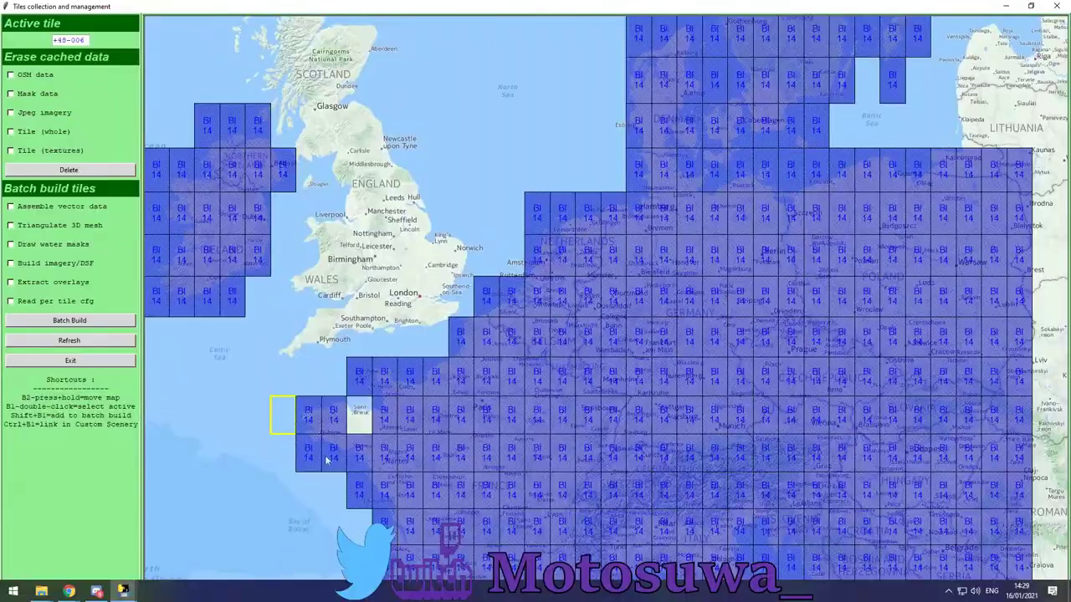
{"action": "left_click_drag", "start_coordinate": [345, 245], "coordinate": [401, 421]}
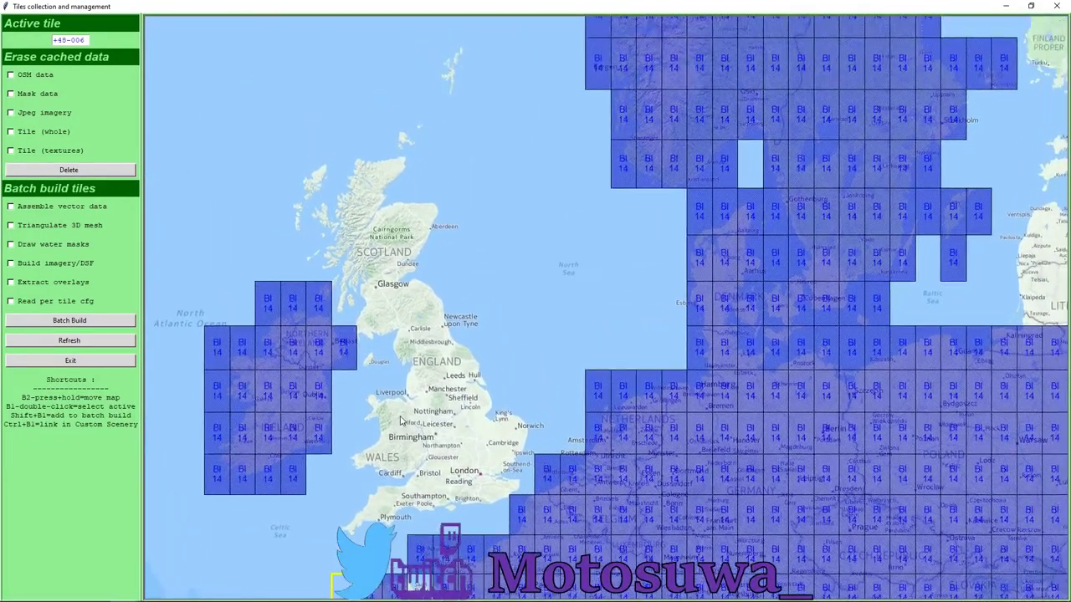
{"action": "left_click_drag", "start_coordinate": [449, 329], "coordinate": [346, 265]}
{"action": "left_click_drag", "start_coordinate": [390, 585], "coordinate": [539, 415]}
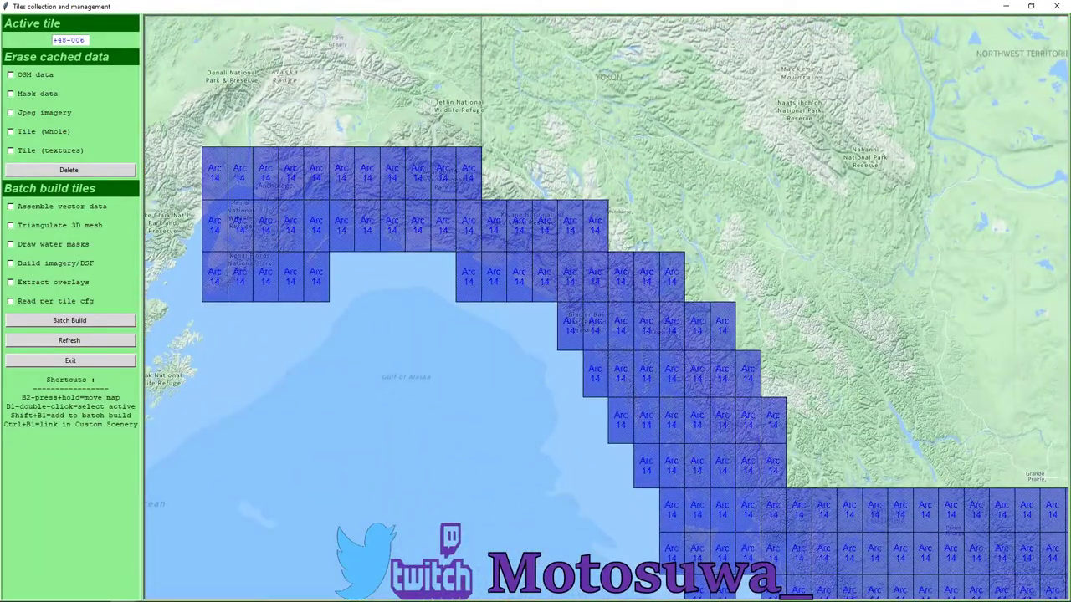
- Confirm the Ortho4XP folder totals 414 GB, then review the tiles south of Canada
{"action": "key", "text": "alt+Return"}
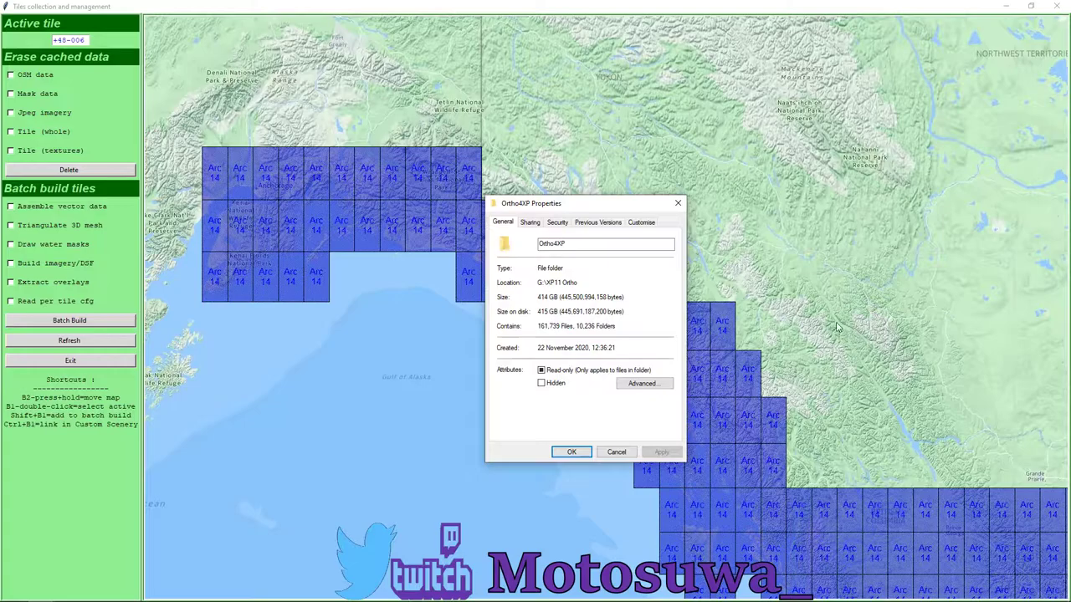
{"action": "left_click", "coordinate": [678, 205]}
{"action": "scroll", "coordinate": [760, 371], "scroll_direction": "down", "scroll_amount": 15}
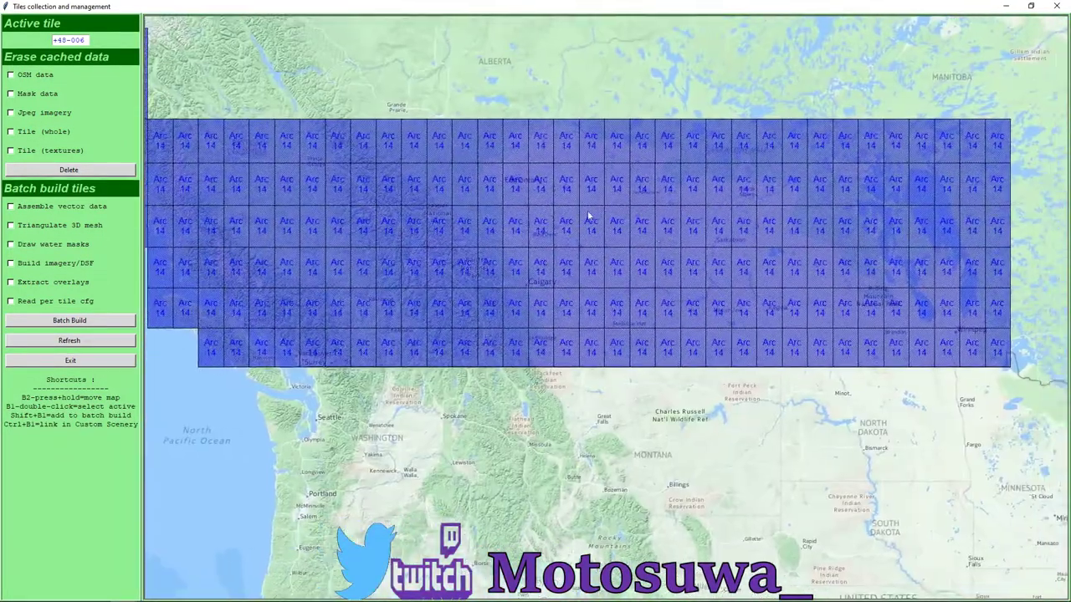
{"action": "scroll", "coordinate": [588, 216], "scroll_direction": "down", "scroll_amount": 10}
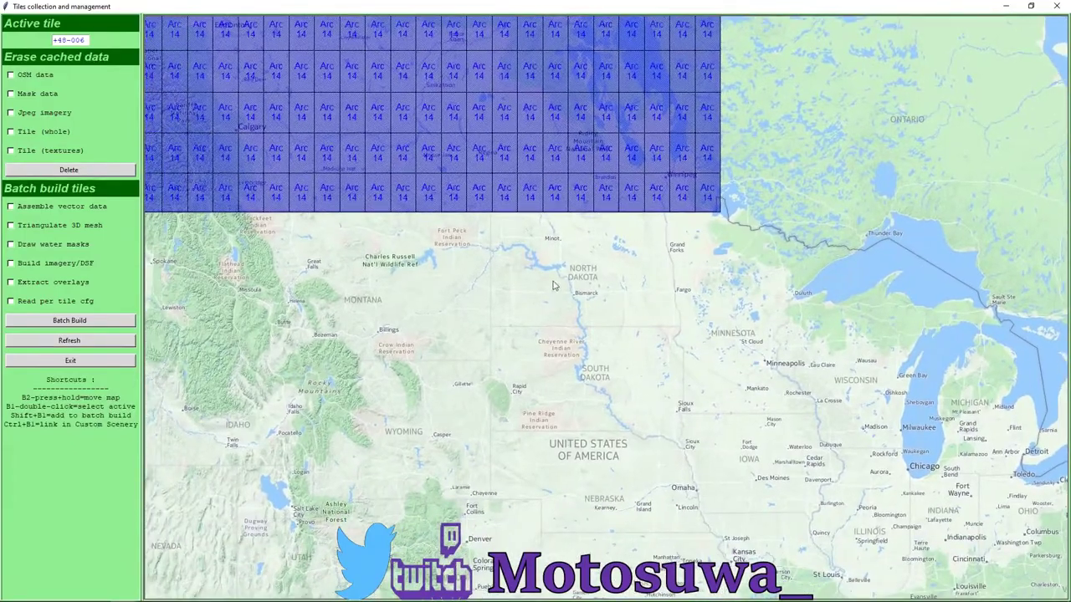
{"action": "left_click_drag", "start_coordinate": [552, 286], "coordinate": [674, 159]}
{"action": "scroll", "coordinate": [618, 365], "scroll_direction": "down", "scroll_amount": 5}
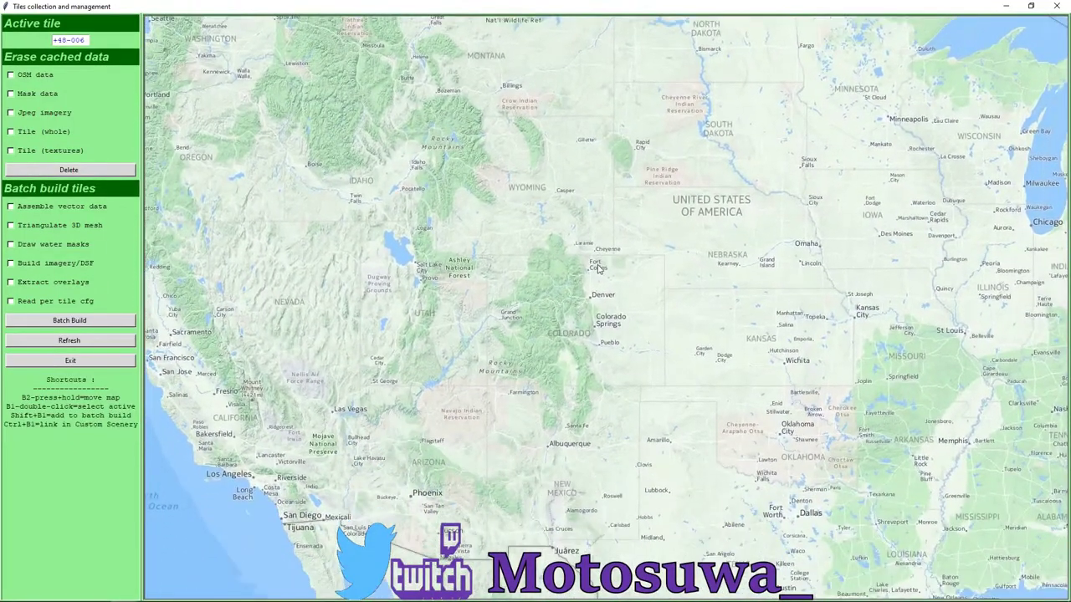
{"action": "key", "text": "alt+Tab"}
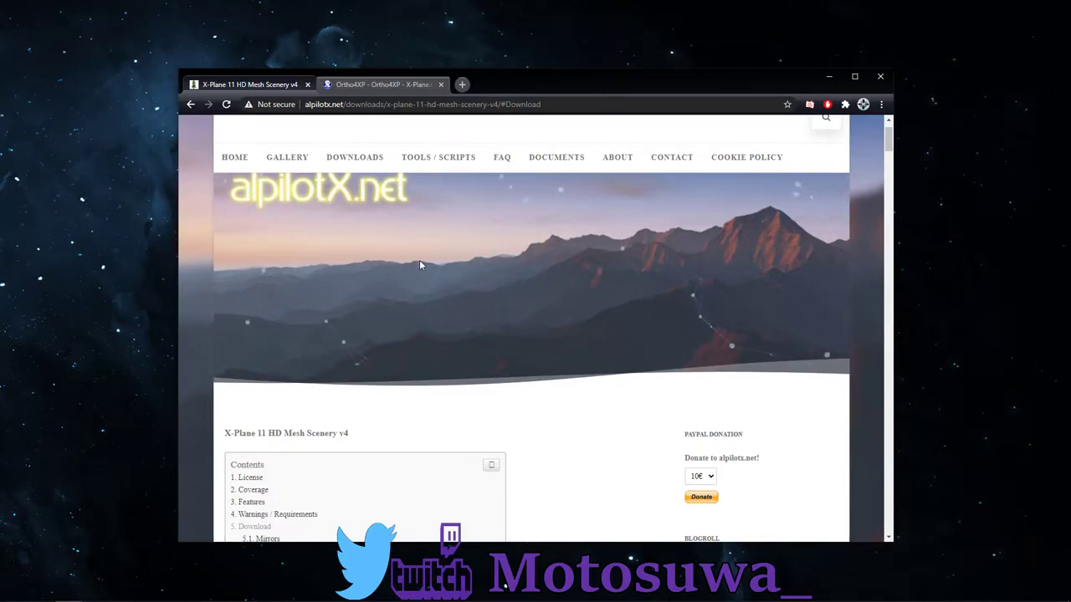
- Scroll to the HD Mesh v4 coverage map and view tile +40-010's download links
{"action": "scroll", "coordinate": [447, 268], "scroll_direction": "down", "scroll_amount": 6}
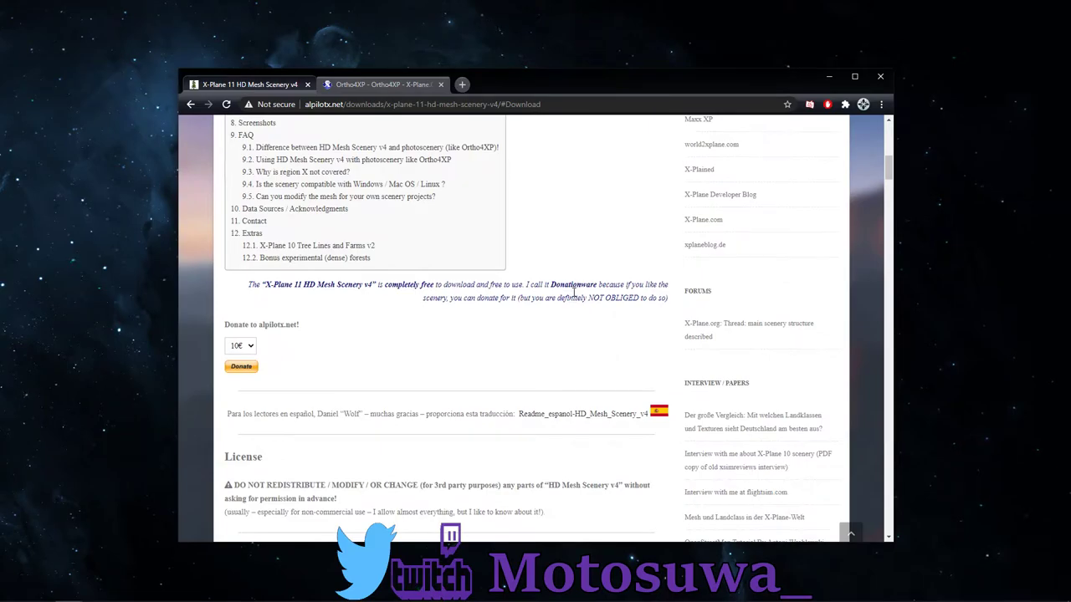
{"action": "scroll", "coordinate": [574, 293], "scroll_direction": "down", "scroll_amount": 8}
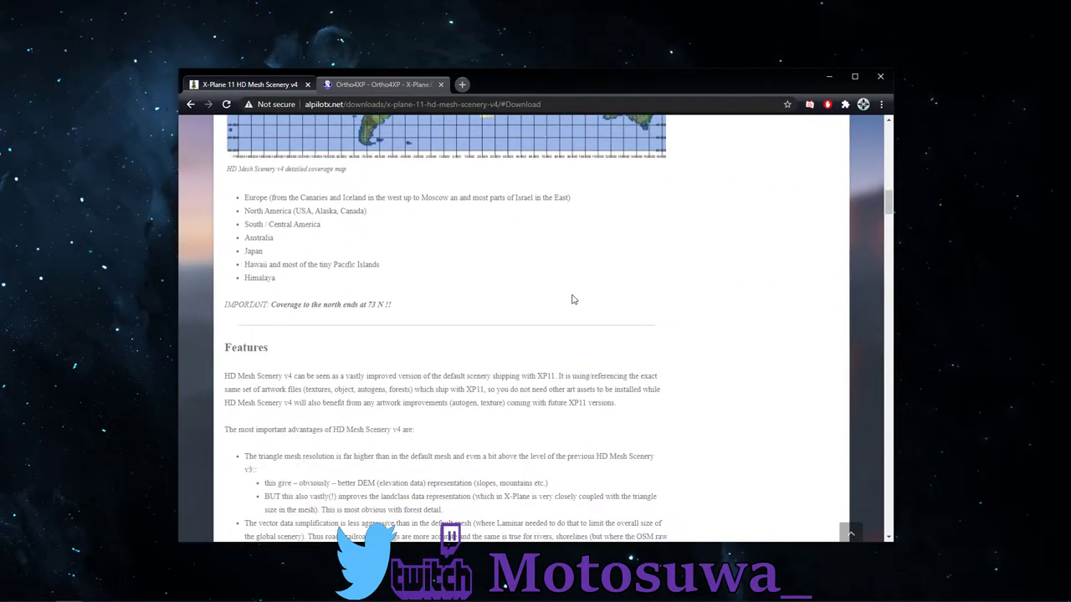
{"action": "scroll", "coordinate": [573, 300], "scroll_direction": "down", "scroll_amount": 10}
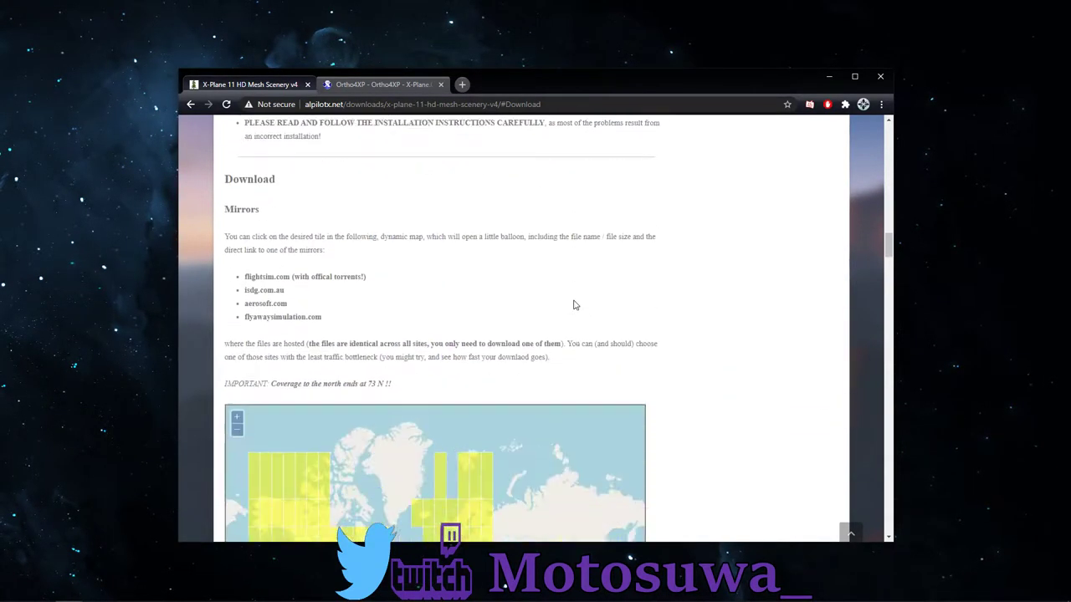
{"action": "scroll", "coordinate": [574, 305], "scroll_direction": "down", "scroll_amount": 2}
{"action": "scroll", "coordinate": [715, 302], "scroll_direction": "down", "scroll_amount": 3}
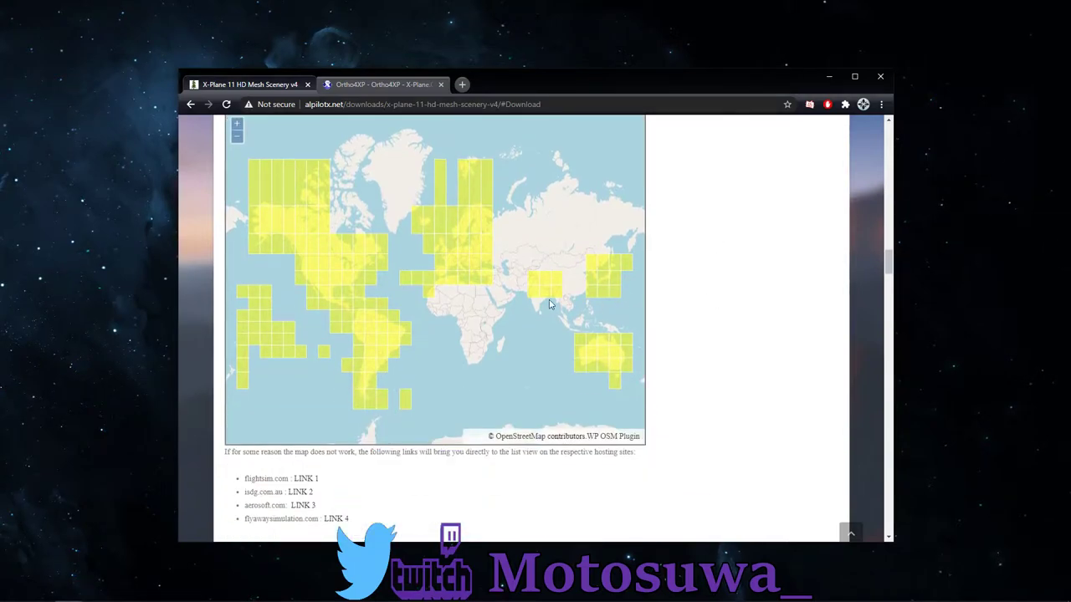
{"action": "scroll", "coordinate": [689, 294], "scroll_direction": "up", "scroll_amount": 1}
{"action": "scroll", "coordinate": [689, 294], "scroll_direction": "down", "scroll_amount": 1}
{"action": "left_click_drag", "start_coordinate": [453, 299], "coordinate": [483, 313]}
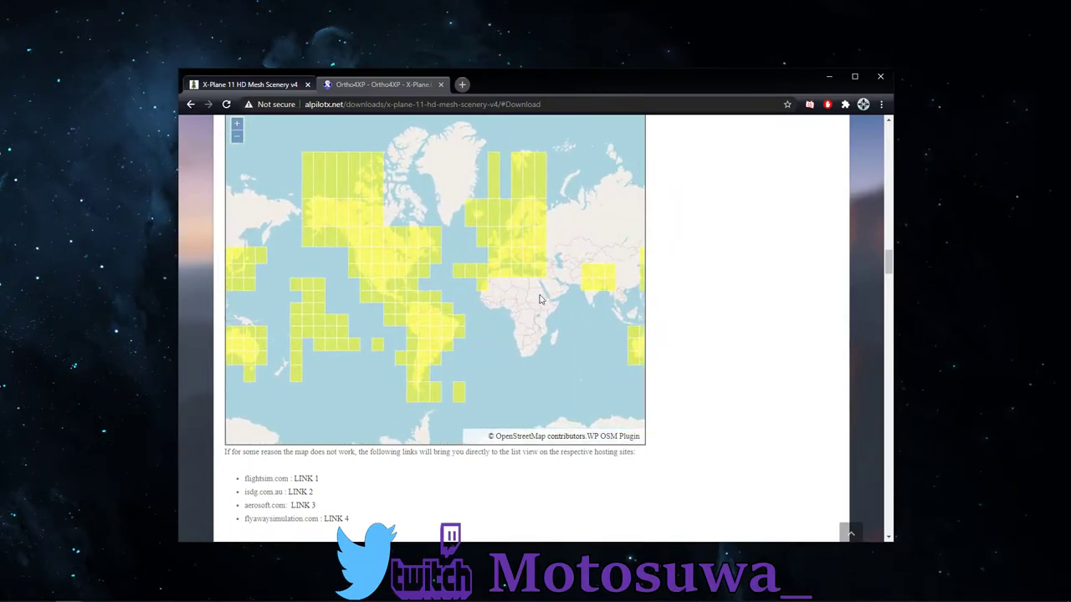
{"action": "left_click", "coordinate": [500, 264]}
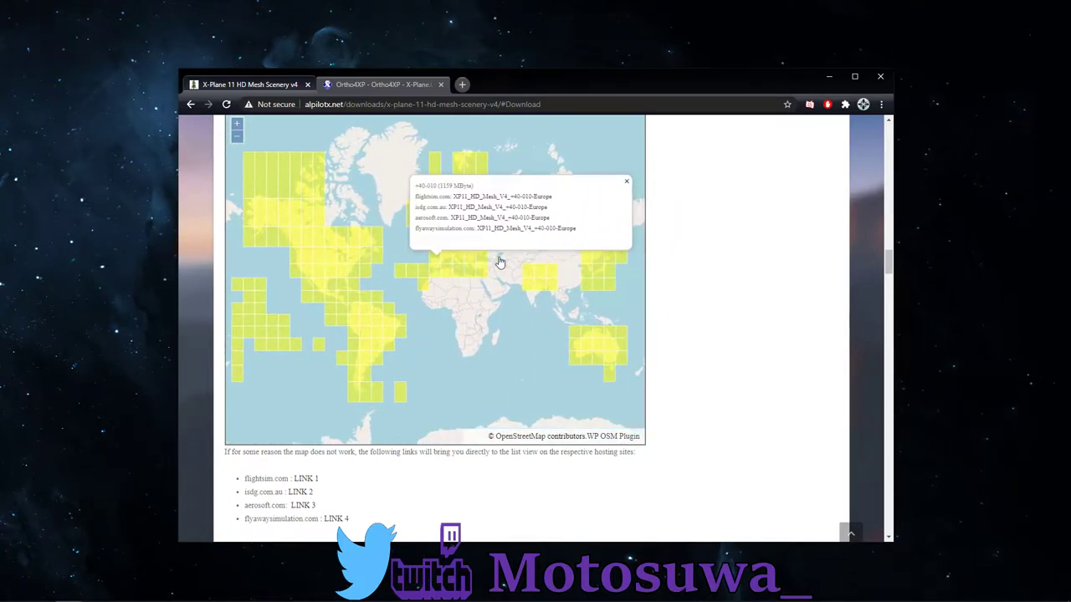
{"action": "left_click", "coordinate": [626, 181]}
- Scroll down to the page's installation instructions for zzz_hd_global_scenery4
{"action": "scroll", "coordinate": [716, 251], "scroll_direction": "down", "scroll_amount": 8}
{"action": "scroll", "coordinate": [707, 266], "scroll_direction": "up", "scroll_amount": 1}
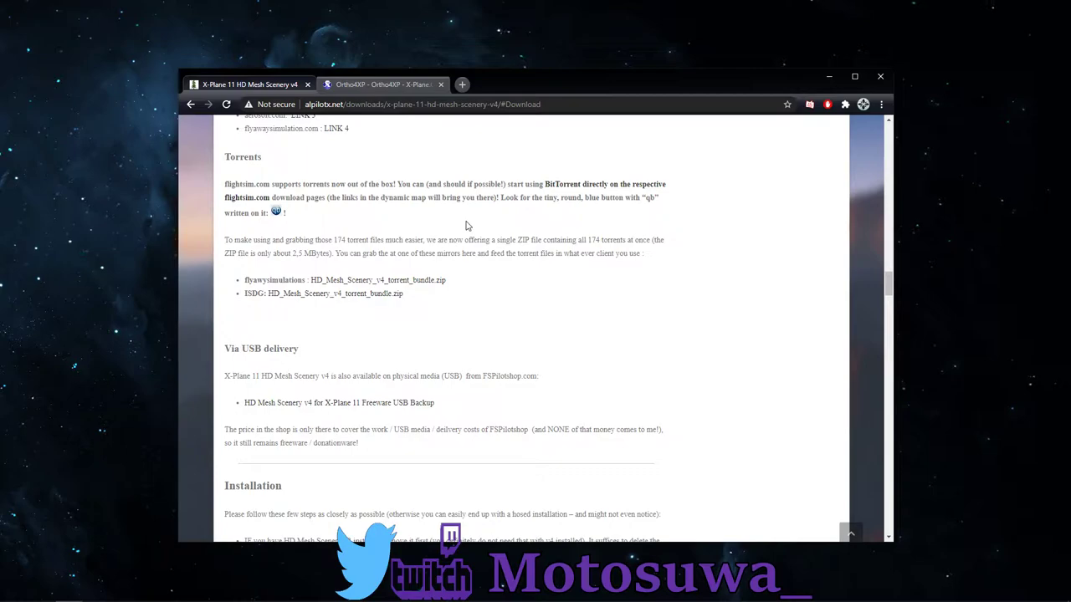
{"action": "scroll", "coordinate": [464, 229], "scroll_direction": "up", "scroll_amount": 3}
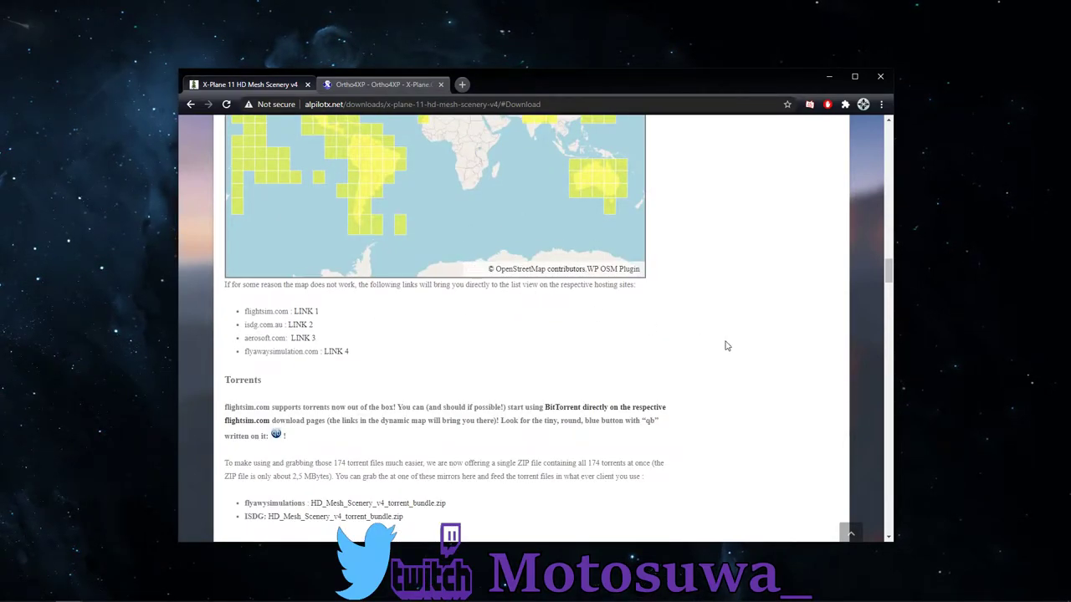
{"action": "scroll", "coordinate": [727, 346], "scroll_direction": "up", "scroll_amount": 1}
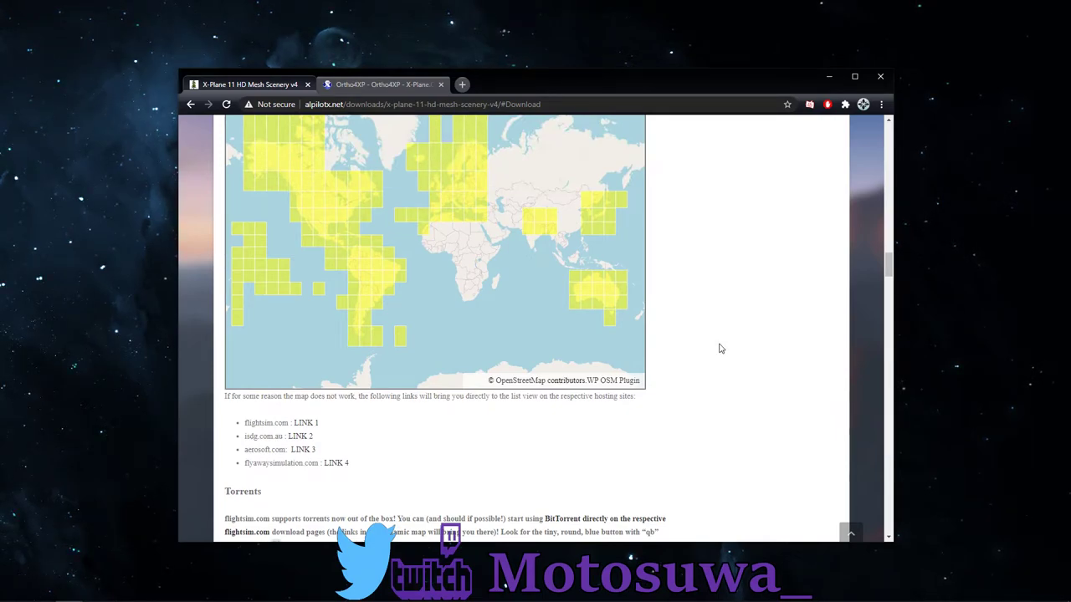
{"action": "scroll", "coordinate": [721, 348], "scroll_direction": "down", "scroll_amount": 1}
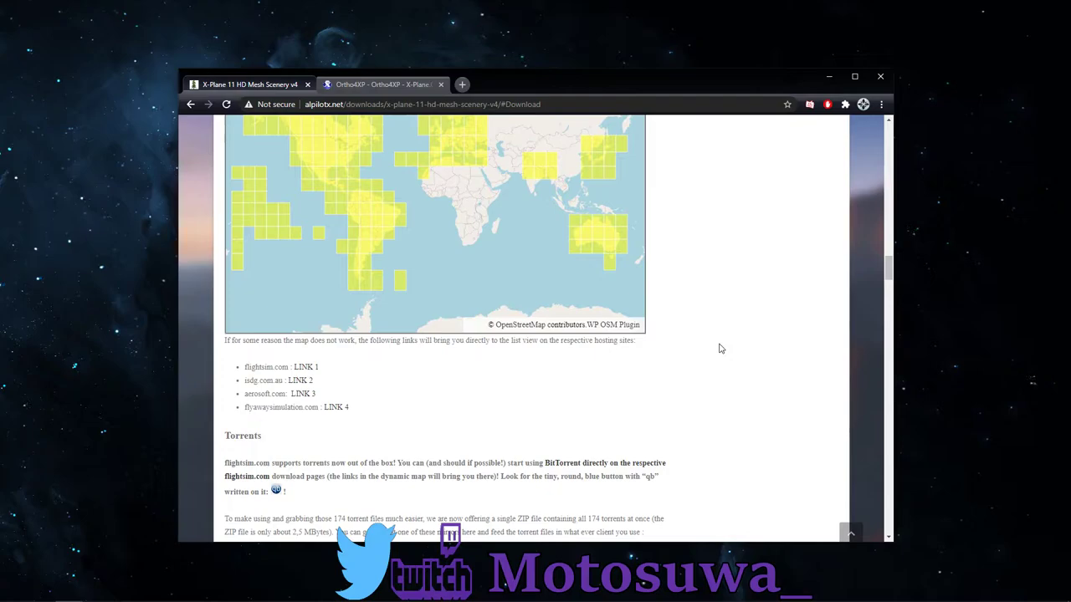
{"action": "scroll", "coordinate": [721, 348], "scroll_direction": "down", "scroll_amount": 10}
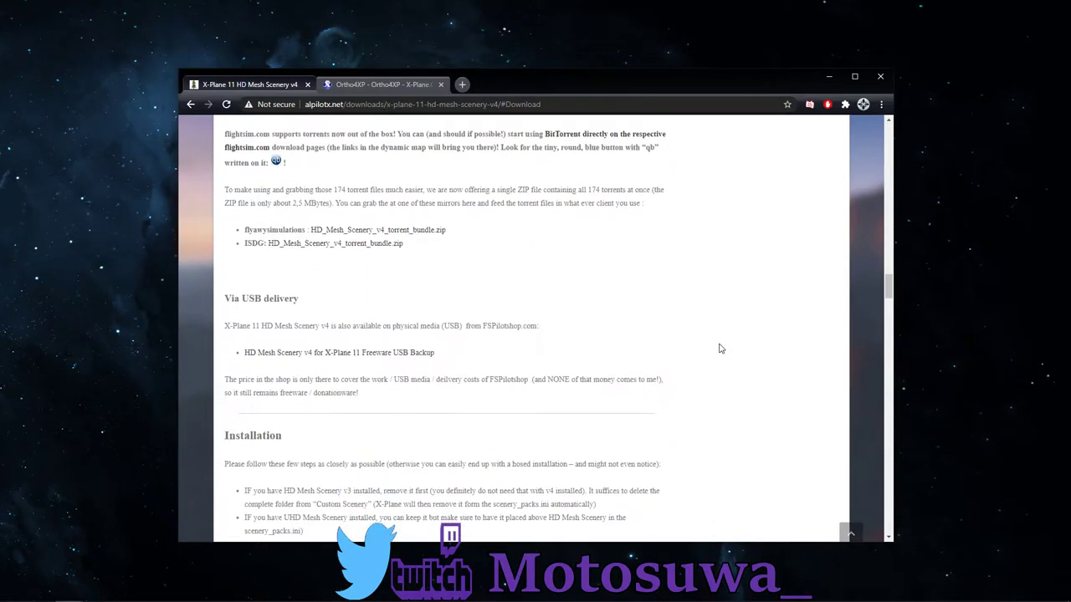
{"action": "scroll", "coordinate": [721, 348], "scroll_direction": "down", "scroll_amount": 4}
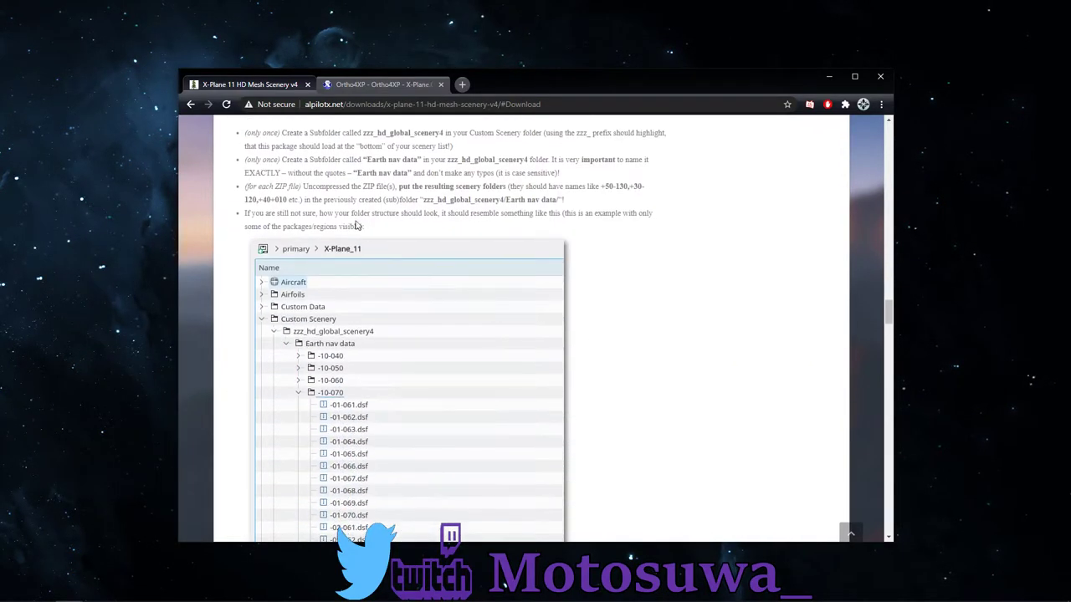
{"action": "scroll", "coordinate": [298, 220], "scroll_direction": "up", "scroll_amount": 2}
{"action": "left_click_drag", "start_coordinate": [272, 199], "coordinate": [600, 292]}
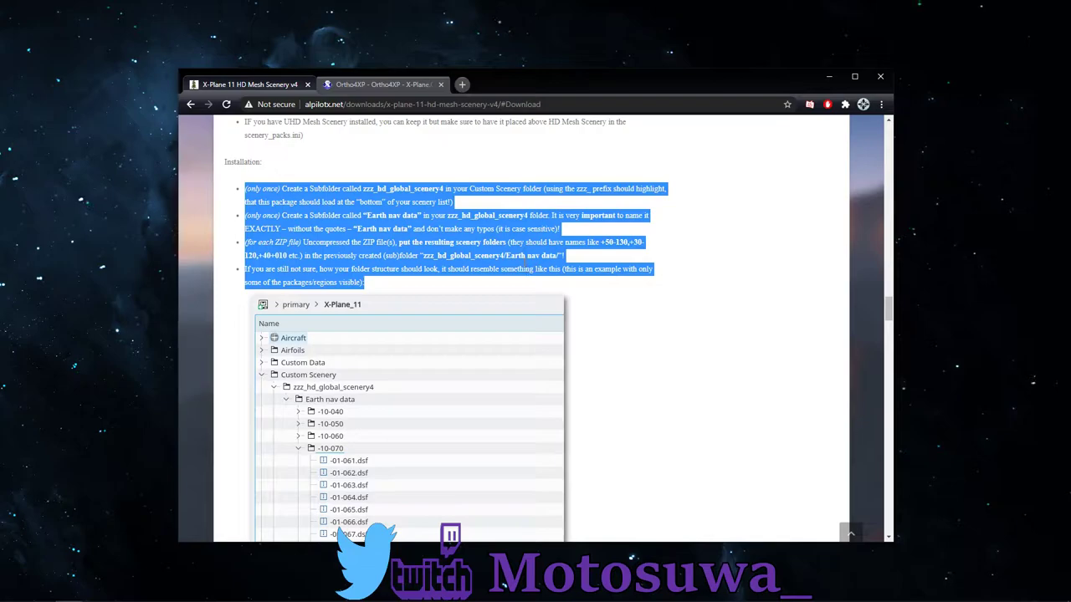
{"action": "left_click", "coordinate": [437, 250]}
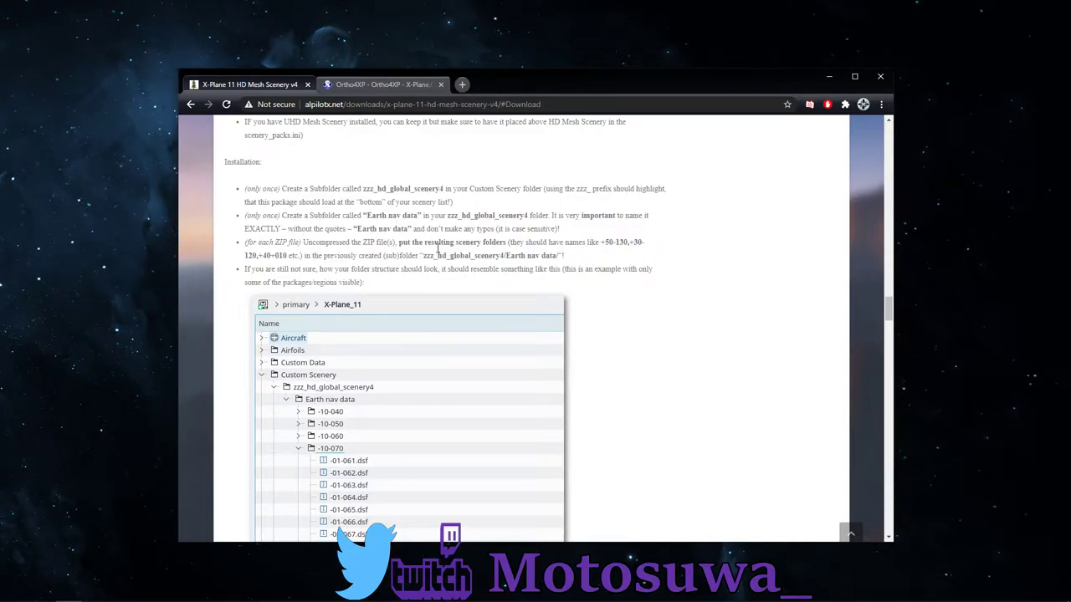
{"action": "scroll", "coordinate": [438, 250], "scroll_direction": "down", "scroll_amount": 2}
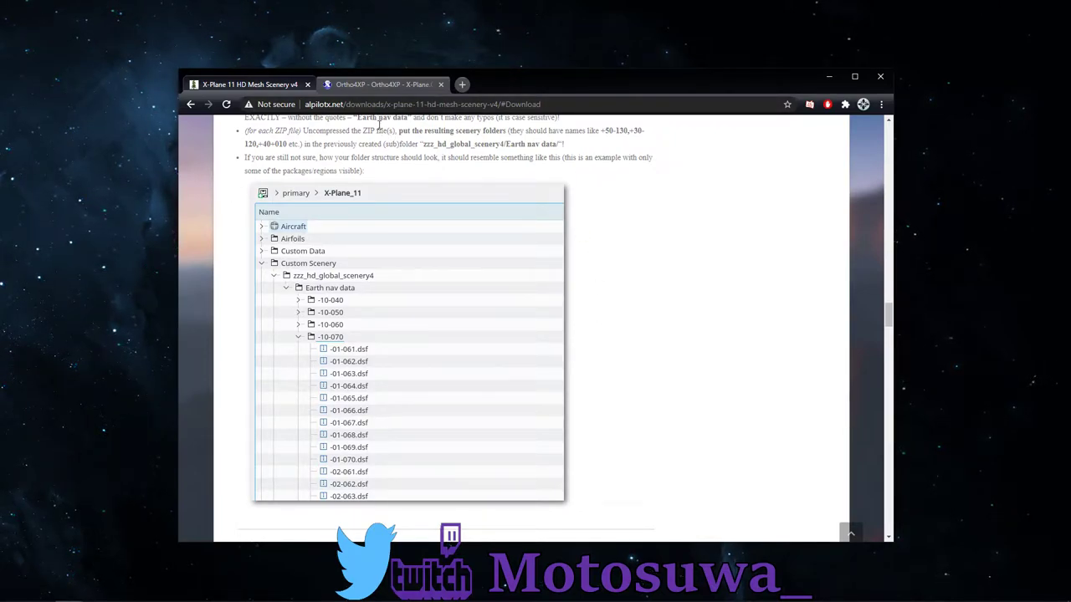
- Follow the forum post's Windows binary package for v130 link, then close the Google Drive tab
{"action": "left_click", "coordinate": [376, 85]}
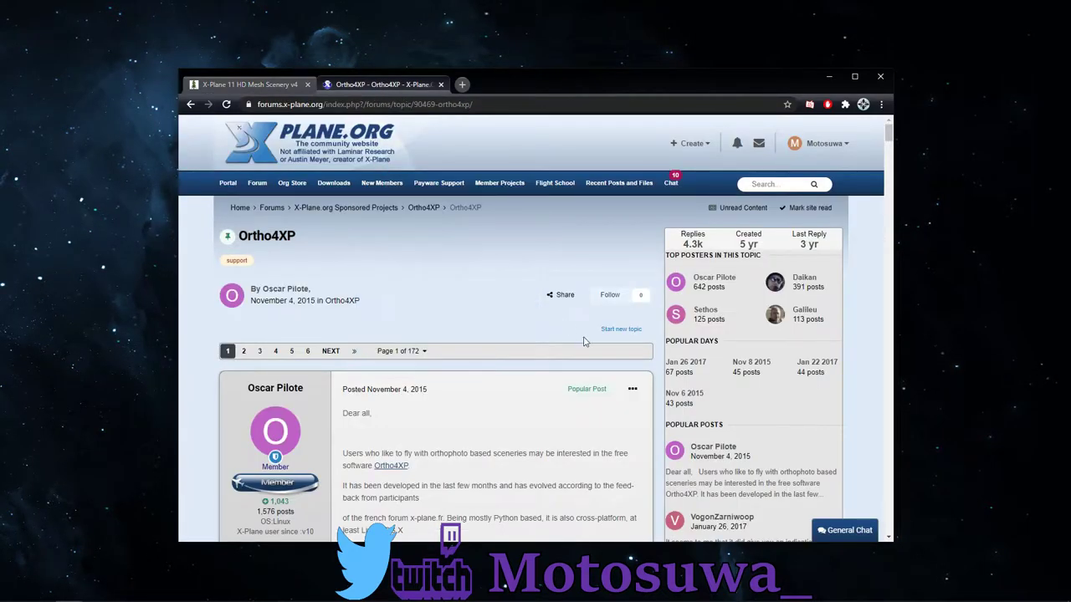
{"action": "scroll", "coordinate": [468, 298], "scroll_direction": "down", "scroll_amount": 1}
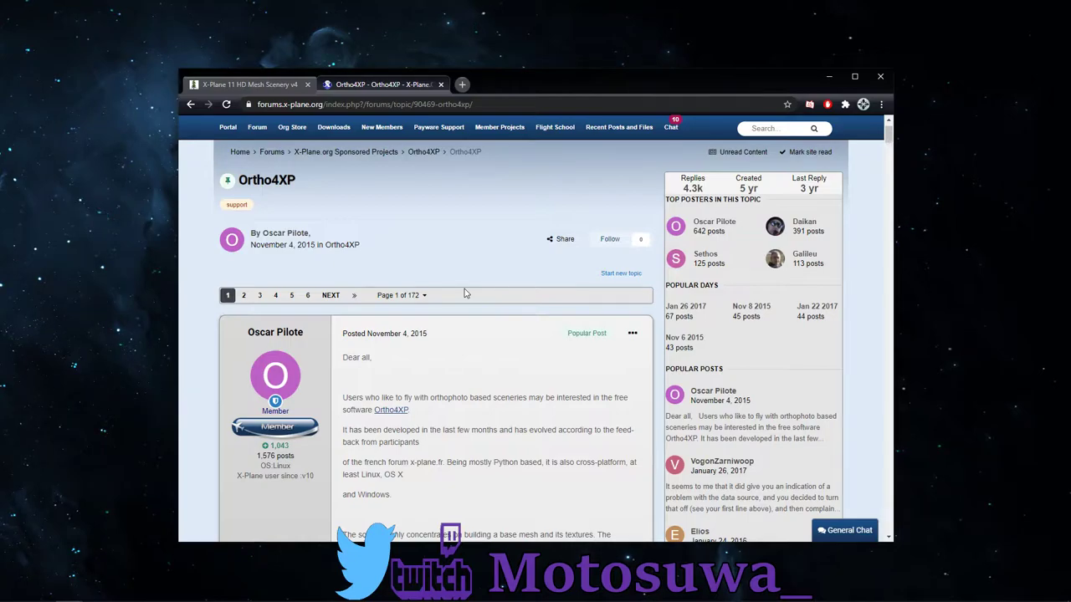
{"action": "scroll", "coordinate": [352, 309], "scroll_direction": "down", "scroll_amount": 1}
{"action": "scroll", "coordinate": [531, 339], "scroll_direction": "down", "scroll_amount": 10}
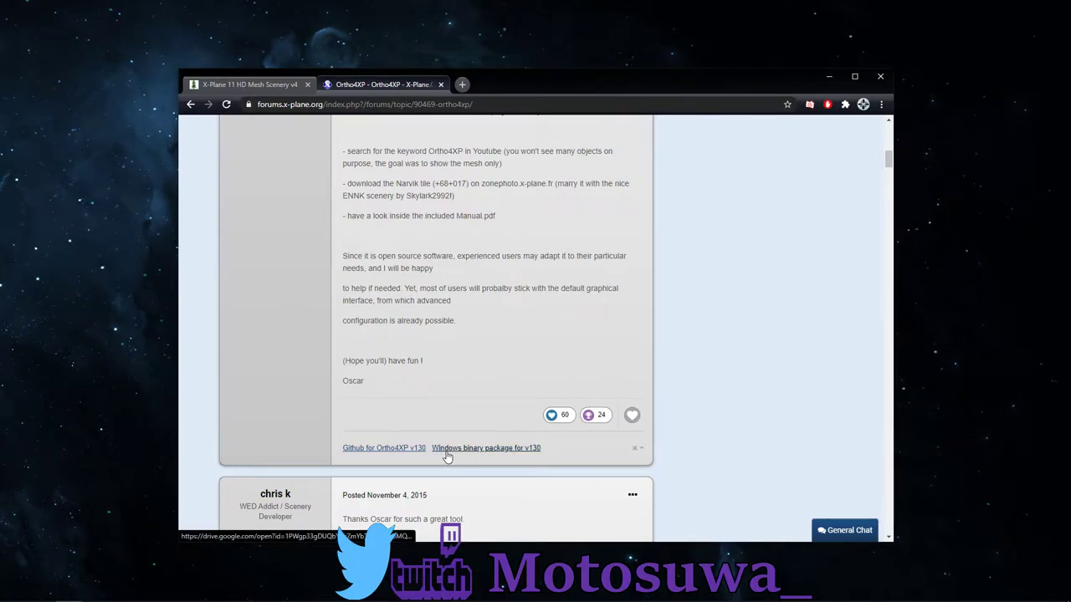
{"action": "left_click", "coordinate": [536, 452]}
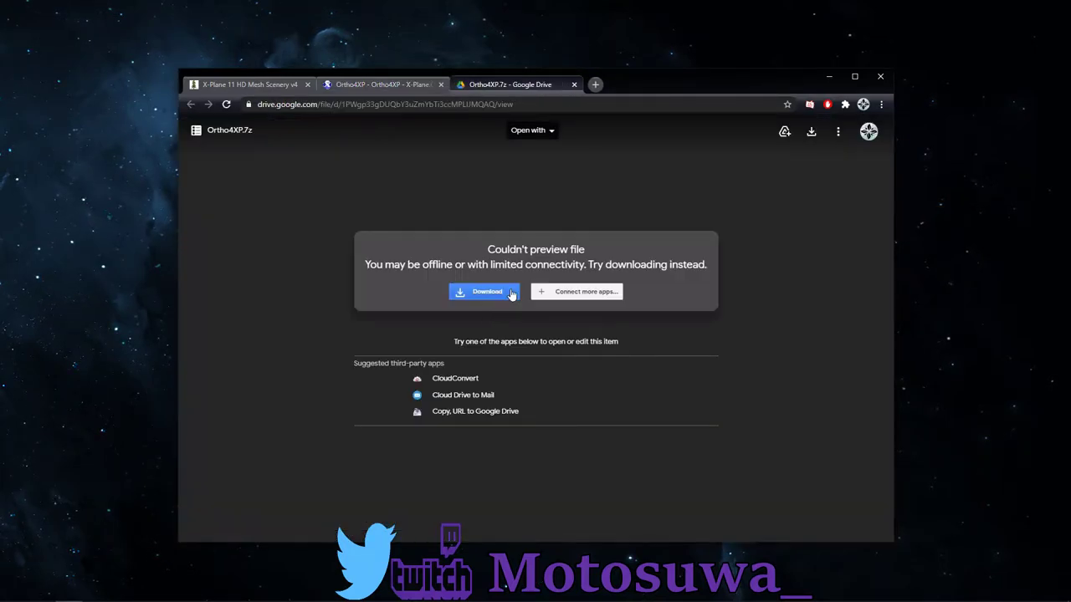
{"action": "left_click", "coordinate": [574, 86]}
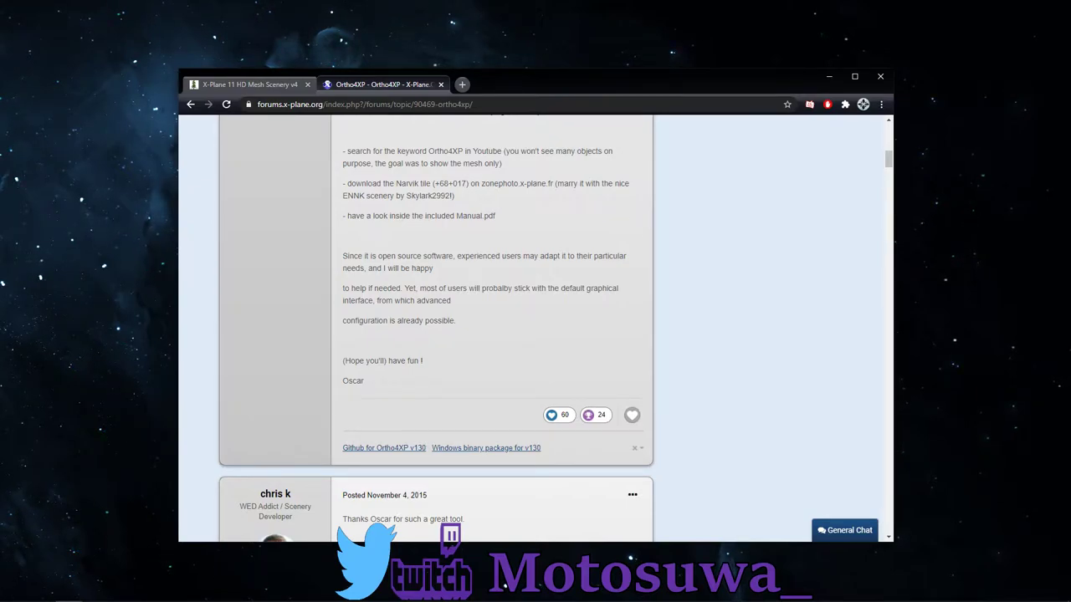
{"action": "left_click", "coordinate": [41, 591]}
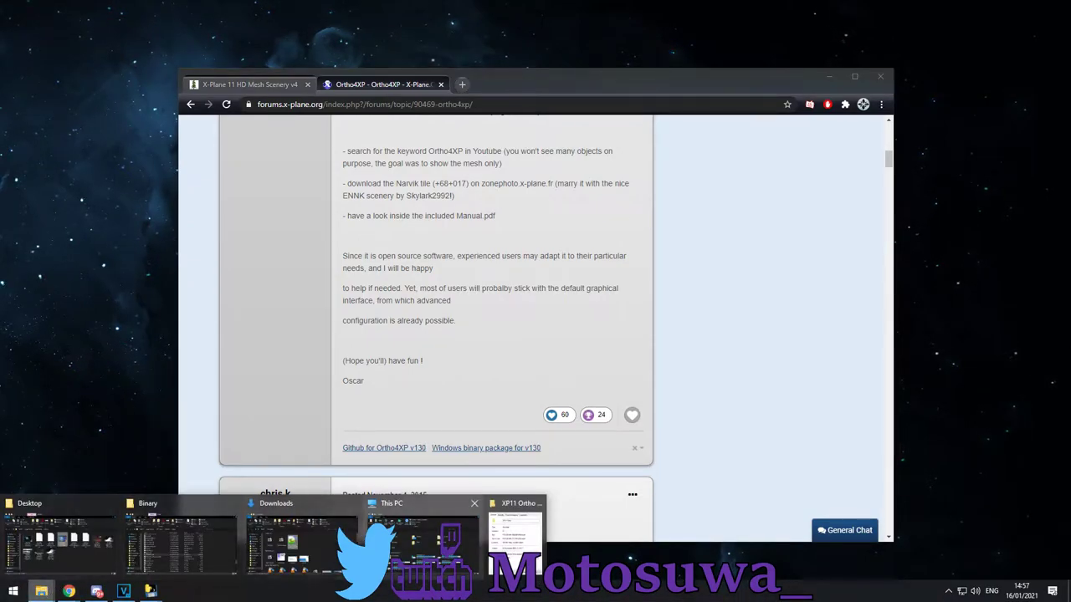
- Open G:\XP11 Ortho and check its properties showing 415 GB on disk
{"action": "left_click", "coordinate": [422, 540]}
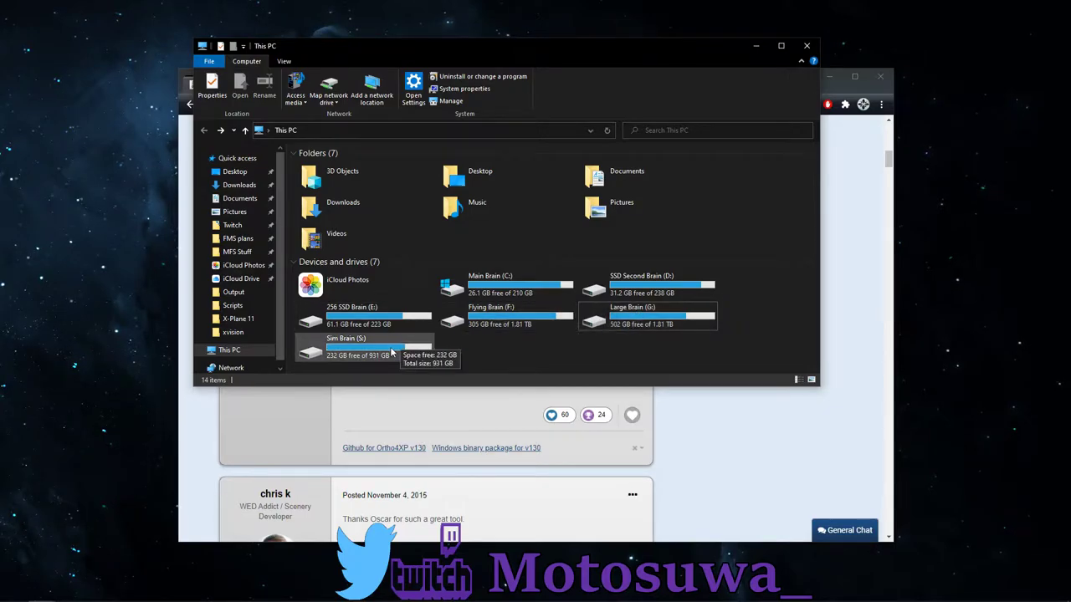
{"action": "double_click", "coordinate": [606, 315]}
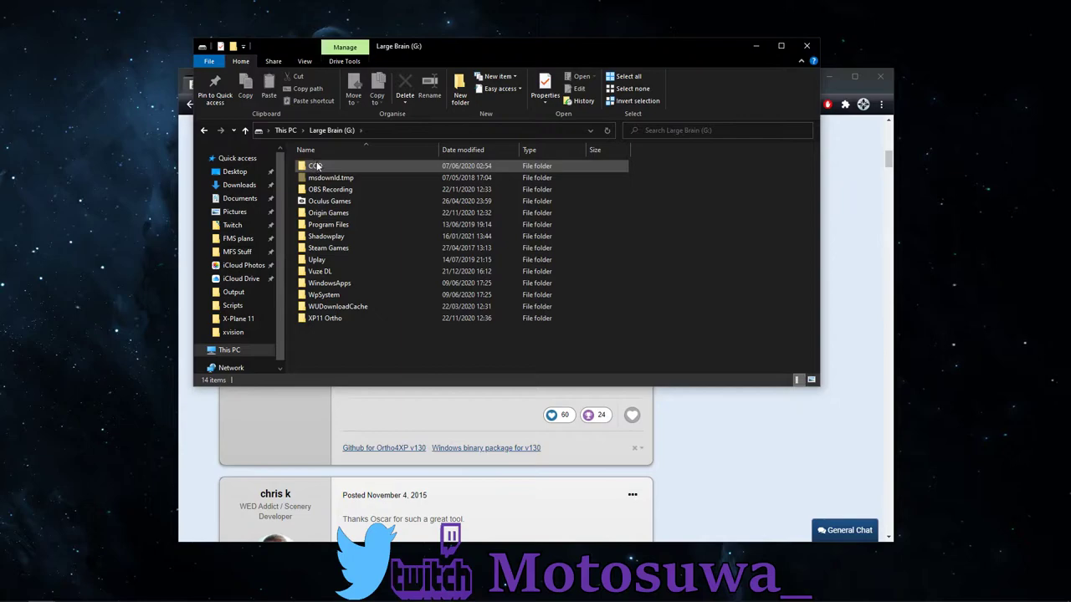
{"action": "double_click", "coordinate": [338, 319]}
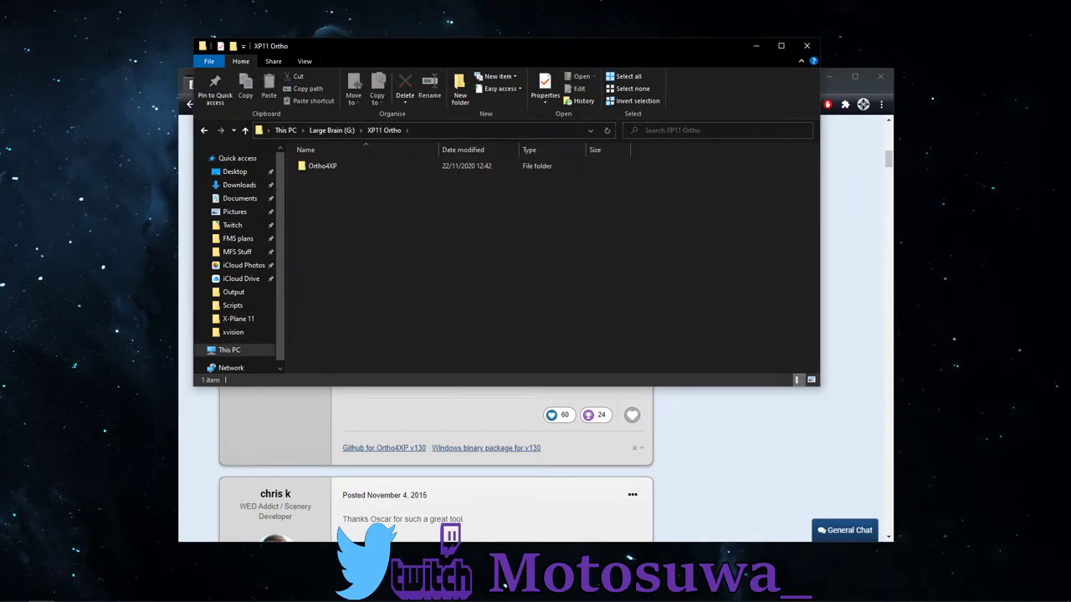
{"action": "key", "text": "alt+Return"}
{"action": "left_click_drag", "start_coordinate": [407, 277], "coordinate": [646, 154]}
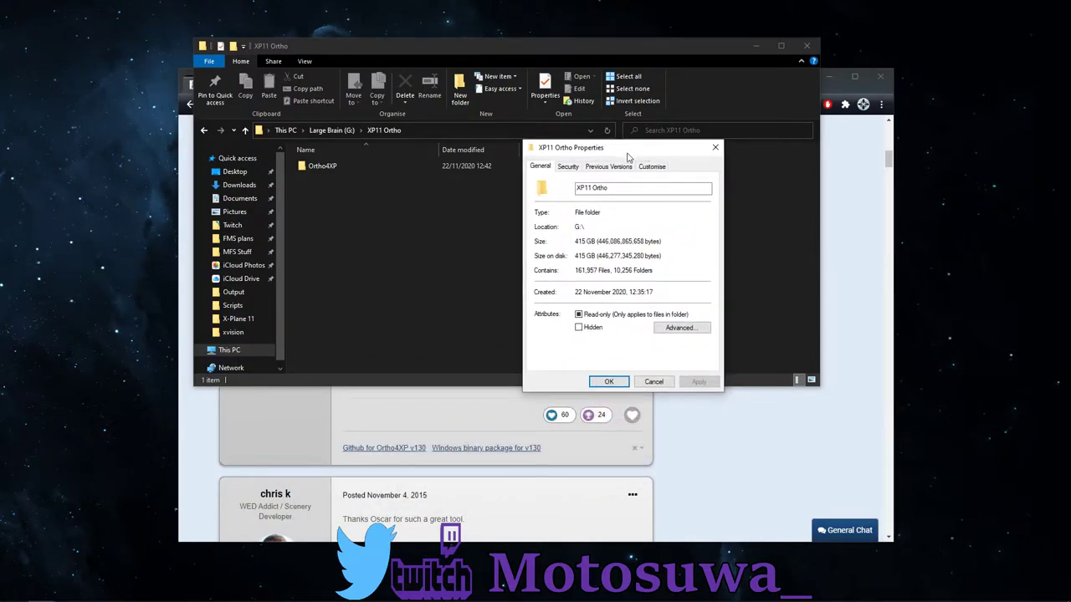
{"action": "double_click", "coordinate": [582, 256]}
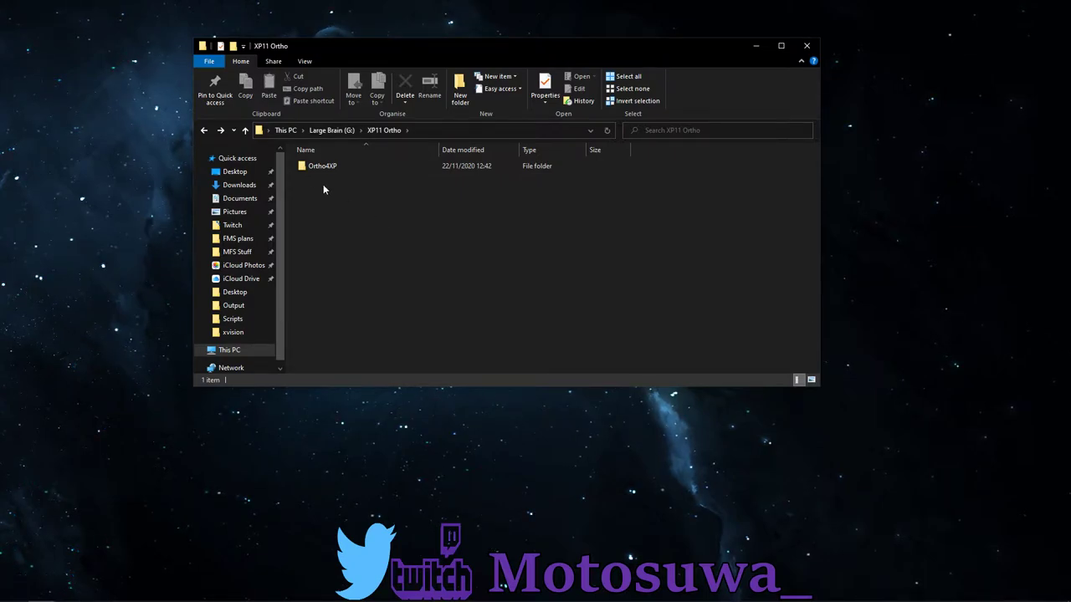
- Launch Ortho4XP_v130 from the Ortho4XP\Binary folder and centre its window
{"action": "double_click", "coordinate": [308, 168]}
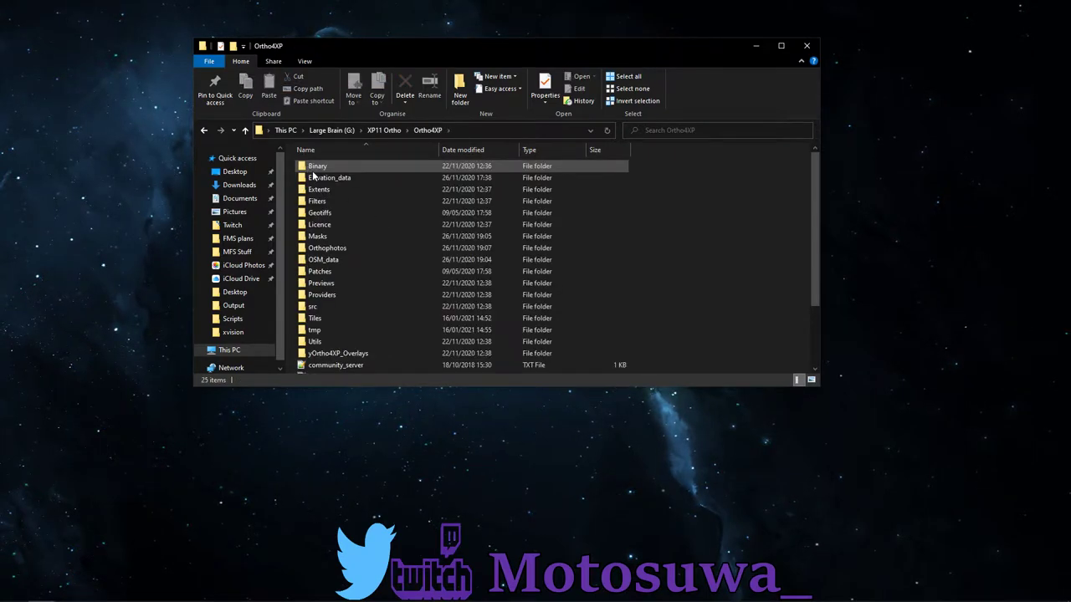
{"action": "double_click", "coordinate": [313, 172]}
{"action": "scroll", "coordinate": [450, 262], "scroll_direction": "down", "scroll_amount": 2}
{"action": "scroll", "coordinate": [450, 262], "scroll_direction": "down", "scroll_amount": 20}
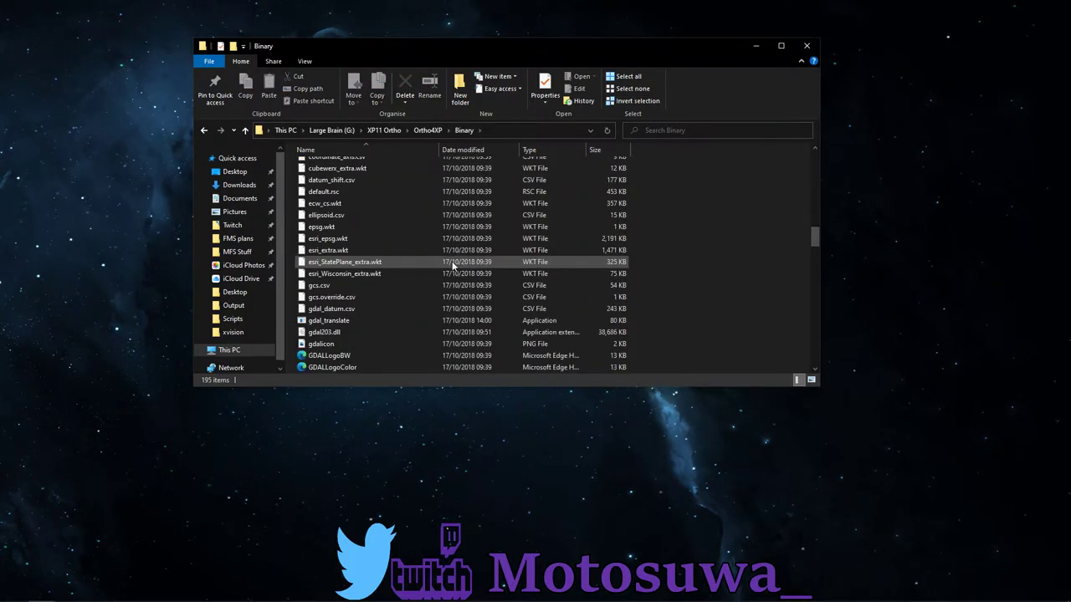
{"action": "scroll", "coordinate": [450, 265], "scroll_direction": "down", "scroll_amount": 15}
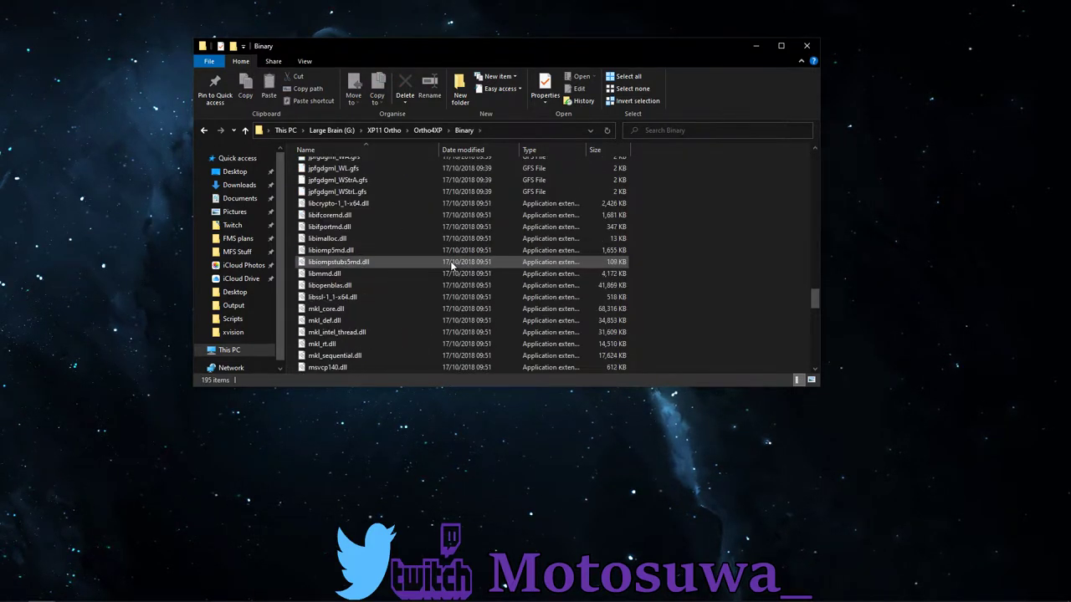
{"action": "double_click", "coordinate": [335, 274]}
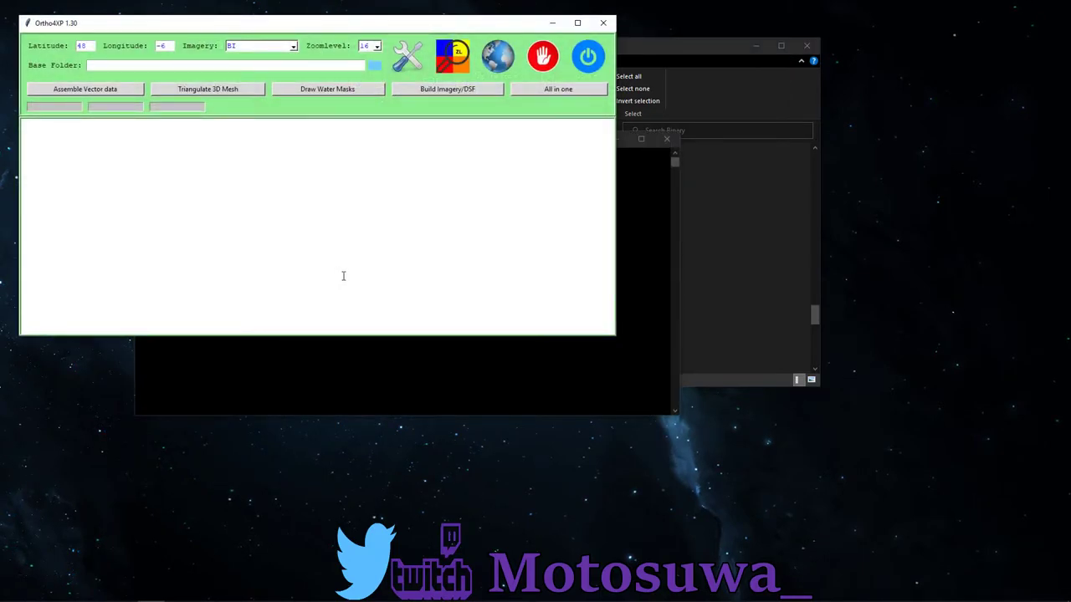
{"action": "left_click_drag", "start_coordinate": [422, 30], "coordinate": [600, 139]}
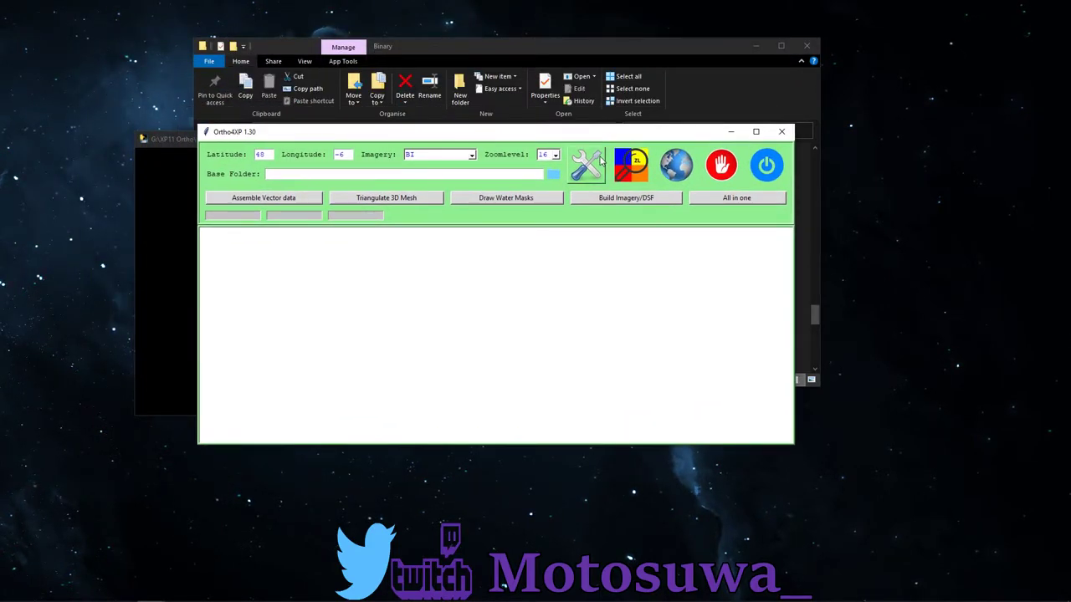
- Open the Config window and highlight X-Plane 11 in the custom_overlay_src path
{"action": "left_click", "coordinate": [587, 165]}
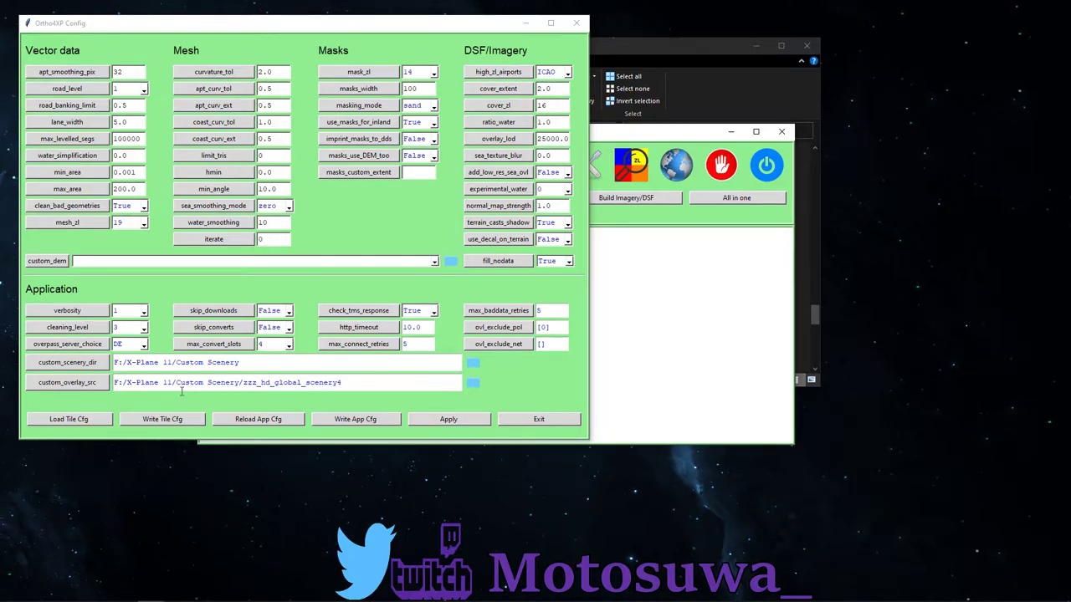
{"action": "left_click_drag", "start_coordinate": [127, 383], "coordinate": [363, 385]}
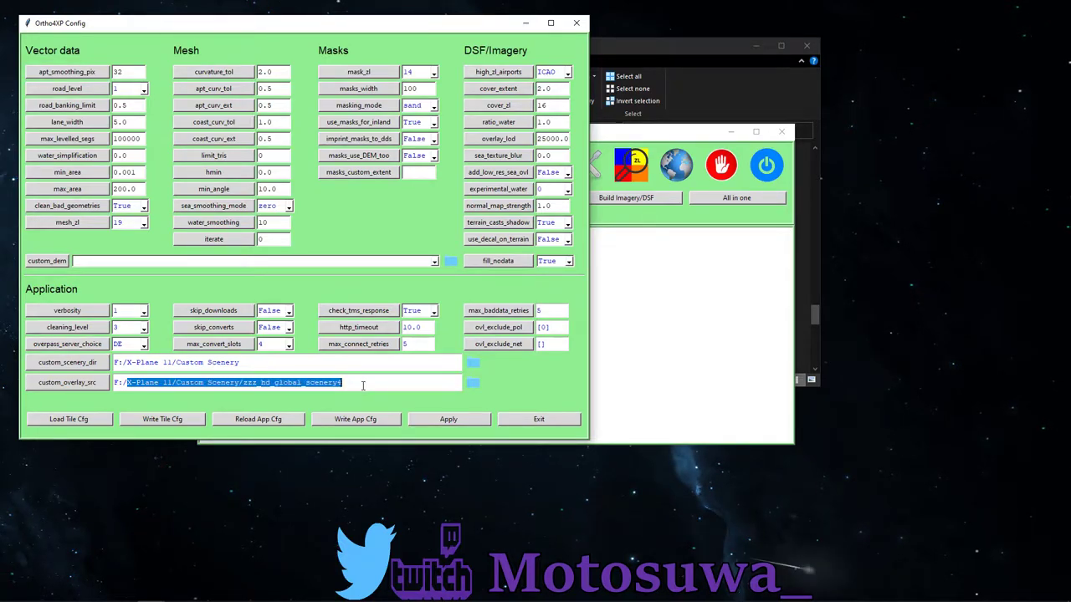
{"action": "left_click", "coordinate": [362, 386]}
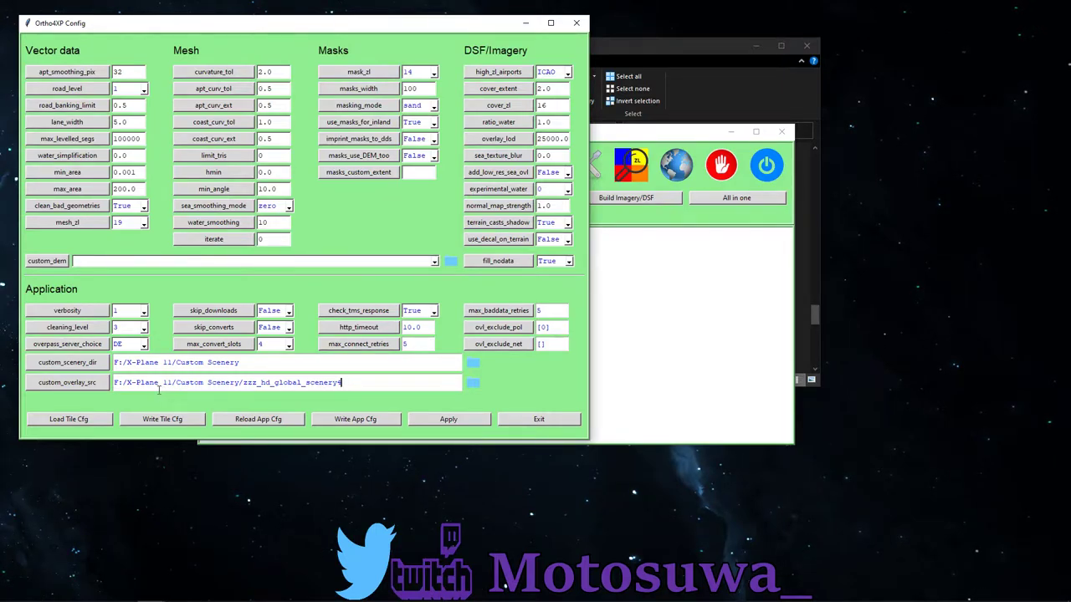
{"action": "left_click_drag", "start_coordinate": [128, 386], "coordinate": [179, 391]}
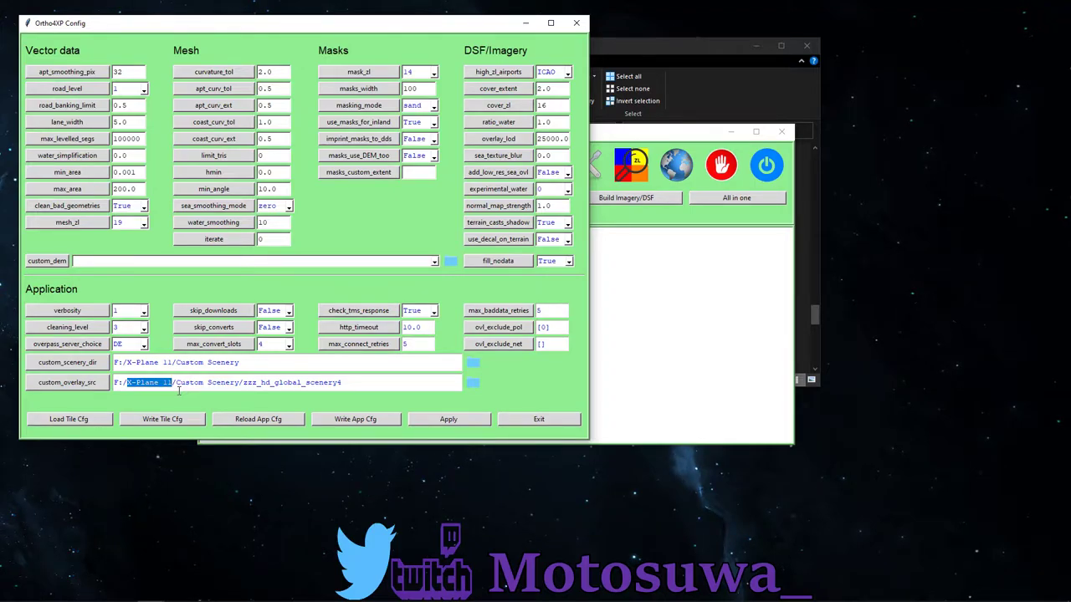
{"action": "left_click_drag", "start_coordinate": [178, 390], "coordinate": [215, 386]}
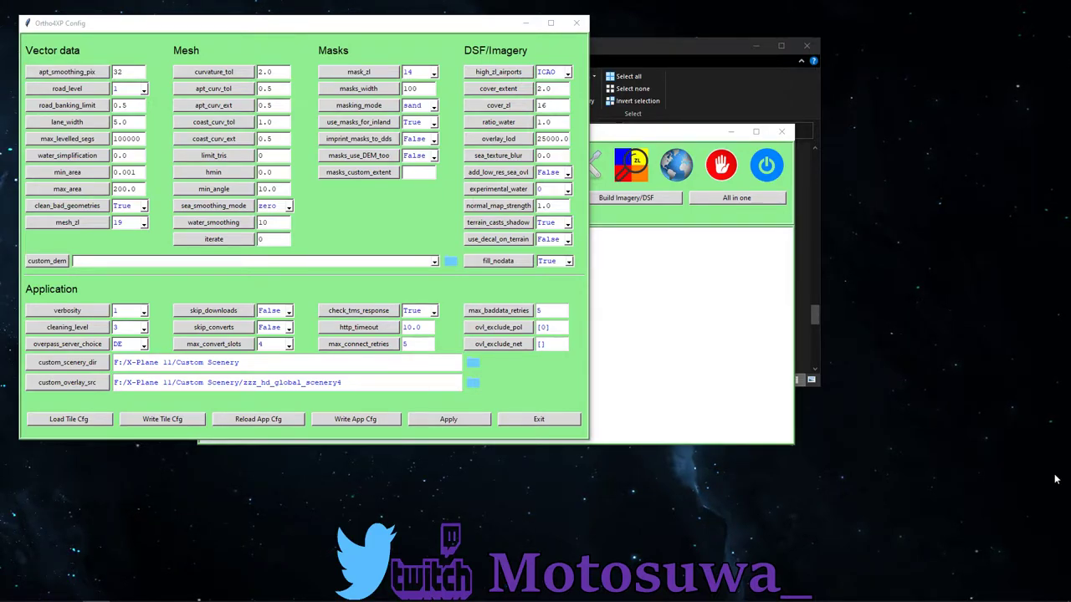
{"action": "left_click", "coordinate": [446, 419]}
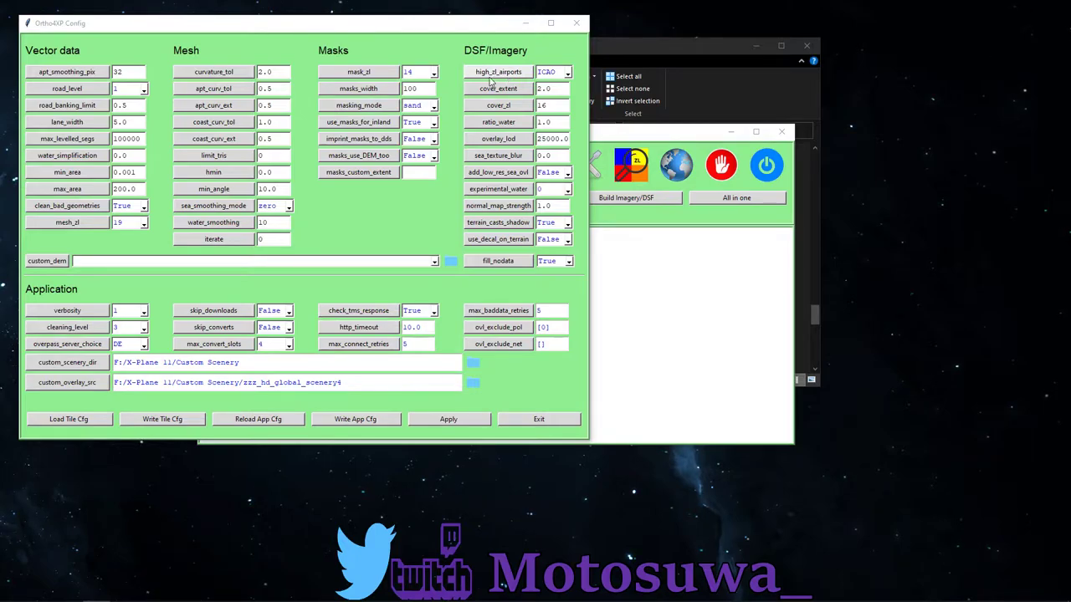
{"action": "left_click", "coordinate": [558, 72]}
{"action": "left_click", "coordinate": [553, 54]}
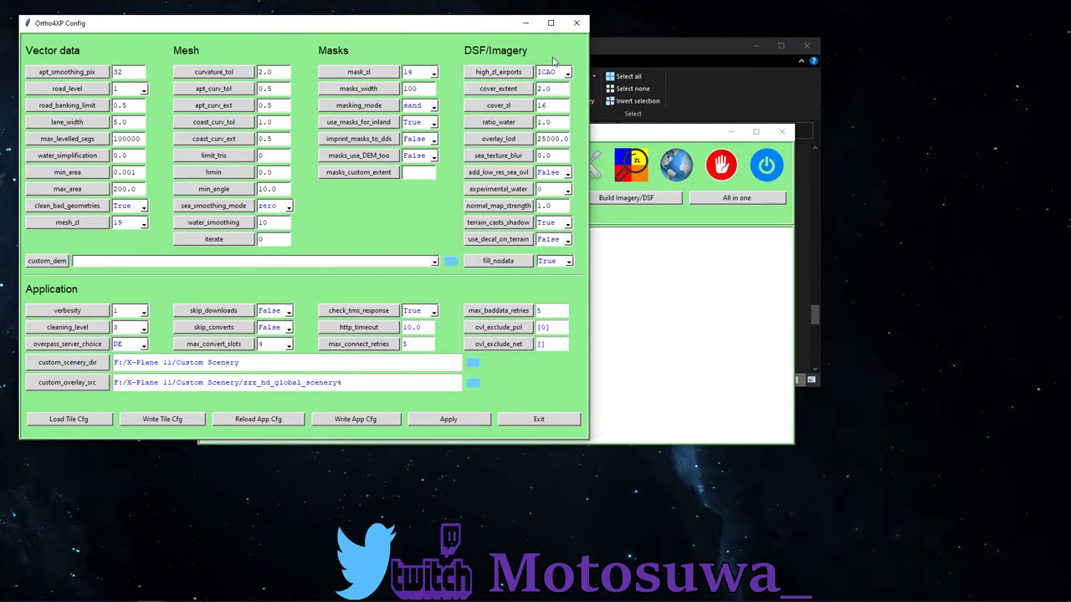
{"action": "left_click_drag", "start_coordinate": [426, 26], "coordinate": [539, 34]}
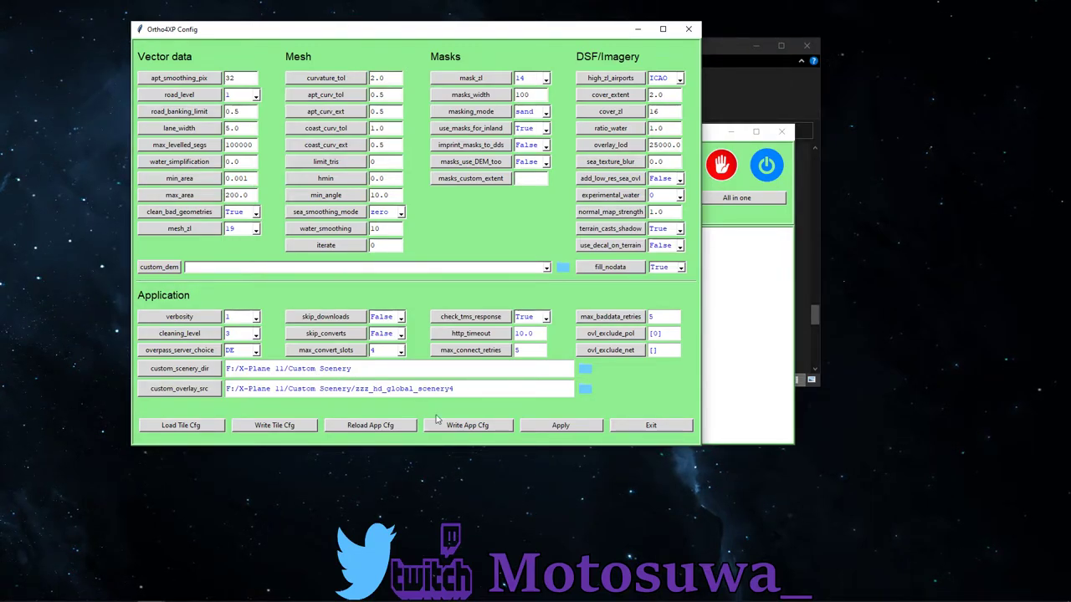
- Save the application configuration with Write App Cfg and exit Config
{"action": "left_click", "coordinate": [483, 427]}
{"action": "left_click", "coordinate": [619, 426]}
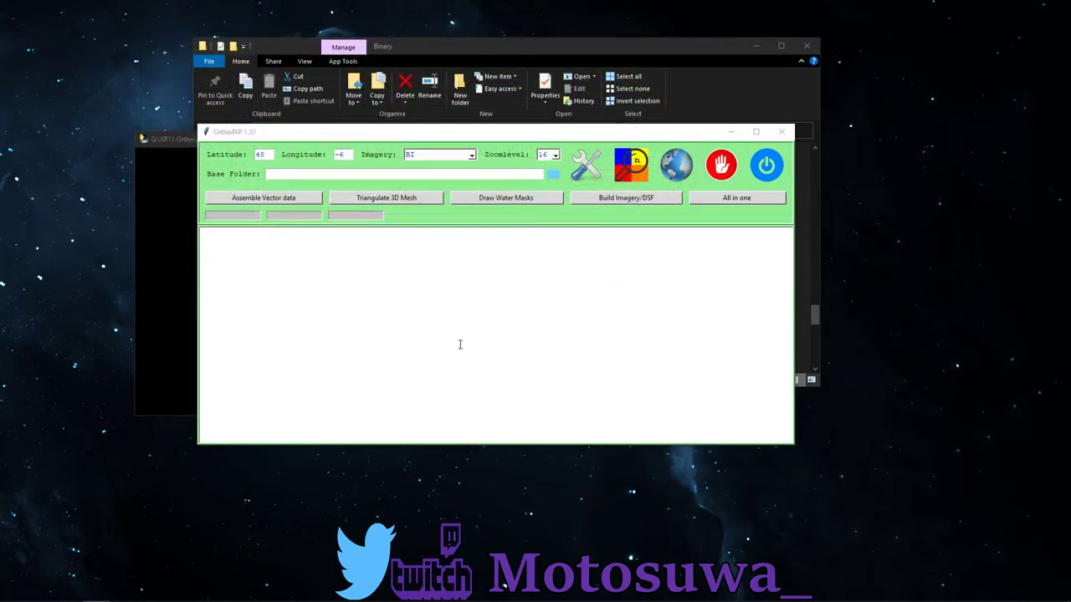
{"action": "left_click", "coordinate": [431, 156]}
{"action": "left_click", "coordinate": [431, 156]}
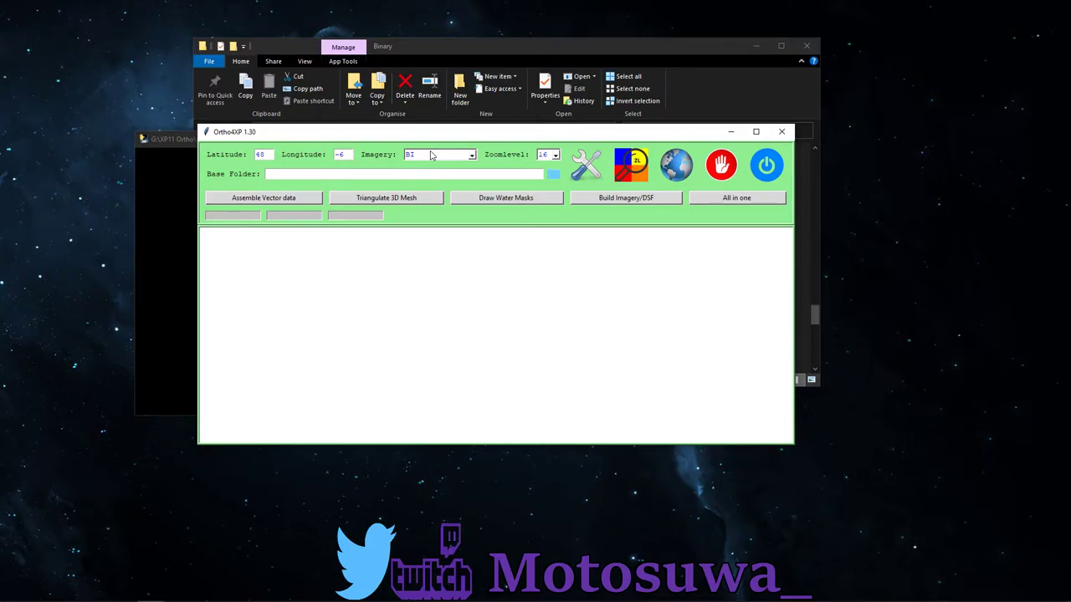
- Keep BI as the imagery provider, set zoomlevel 14, and open the tiles collection map
{"action": "left_click", "coordinate": [431, 155]}
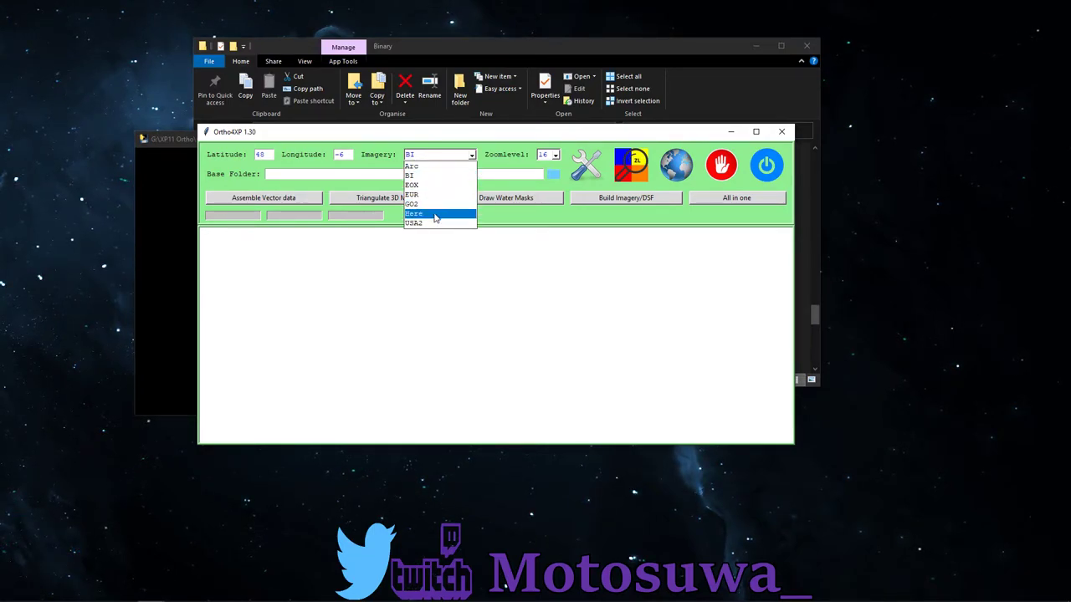
{"action": "left_click", "coordinate": [441, 258]}
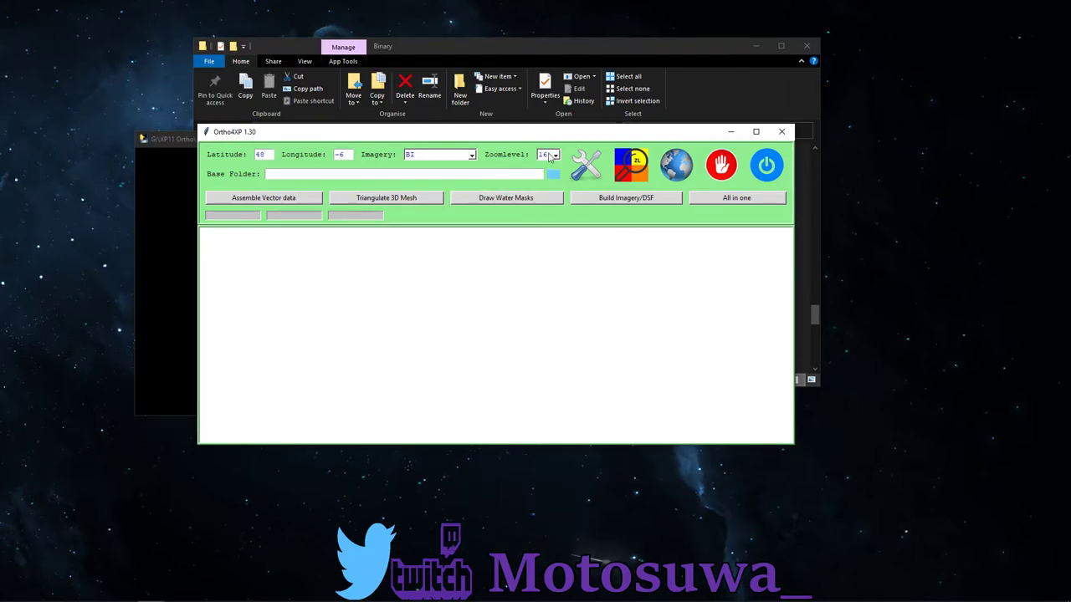
{"action": "left_click", "coordinate": [554, 155]}
{"action": "left_click", "coordinate": [544, 192]}
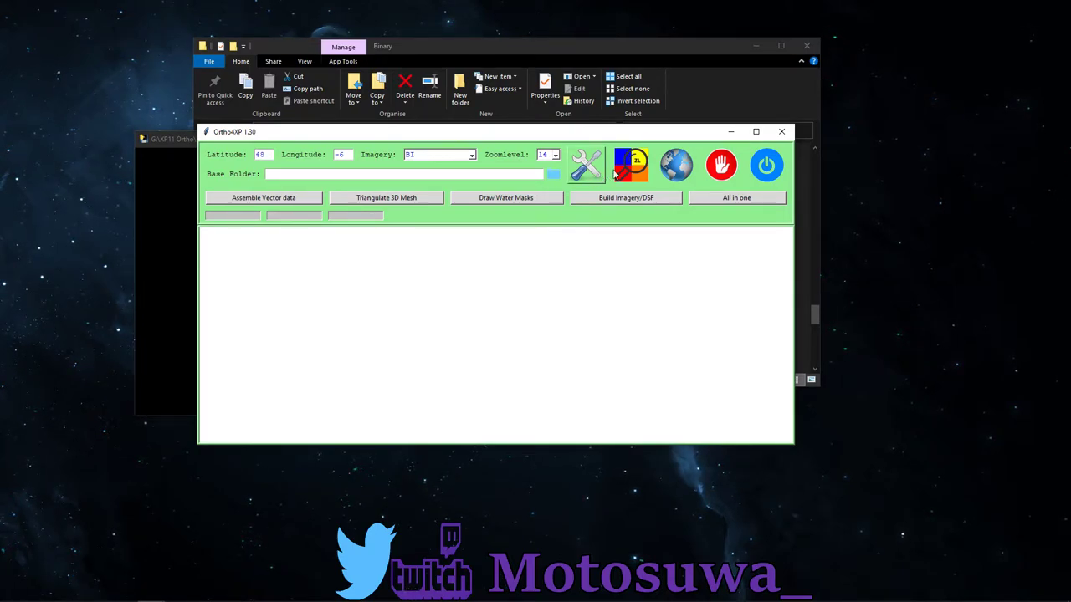
{"action": "left_click", "coordinate": [676, 170]}
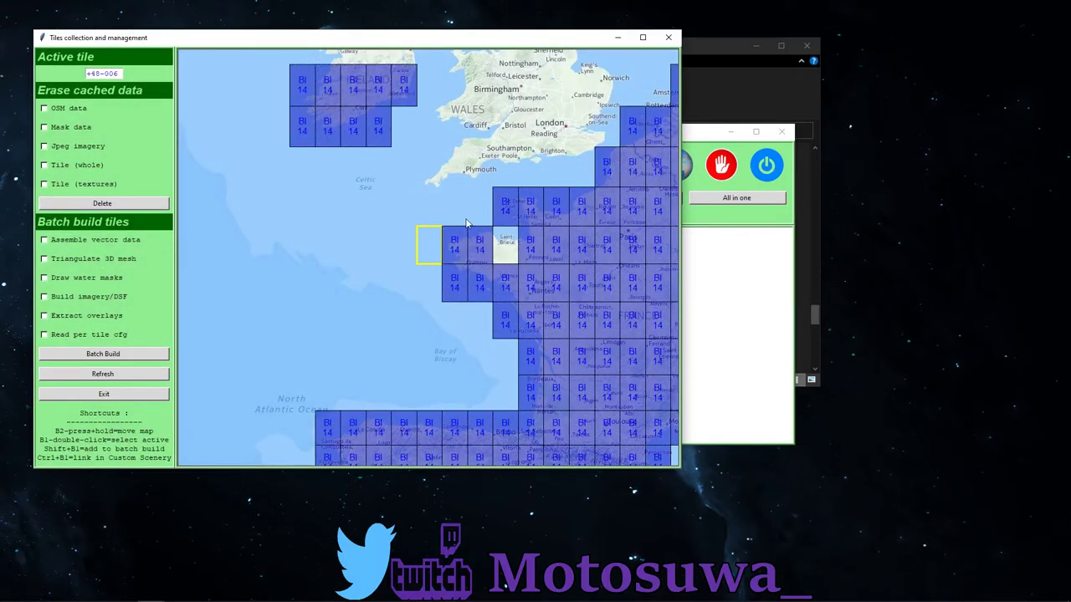
- Maximize the tile map and pan east across central Europe toward Romania and Ukraine
{"action": "left_click", "coordinate": [642, 38]}
{"action": "left_click_drag", "start_coordinate": [629, 209], "coordinate": [425, 240]}
{"action": "left_click_drag", "start_coordinate": [567, 250], "coordinate": [521, 354]}
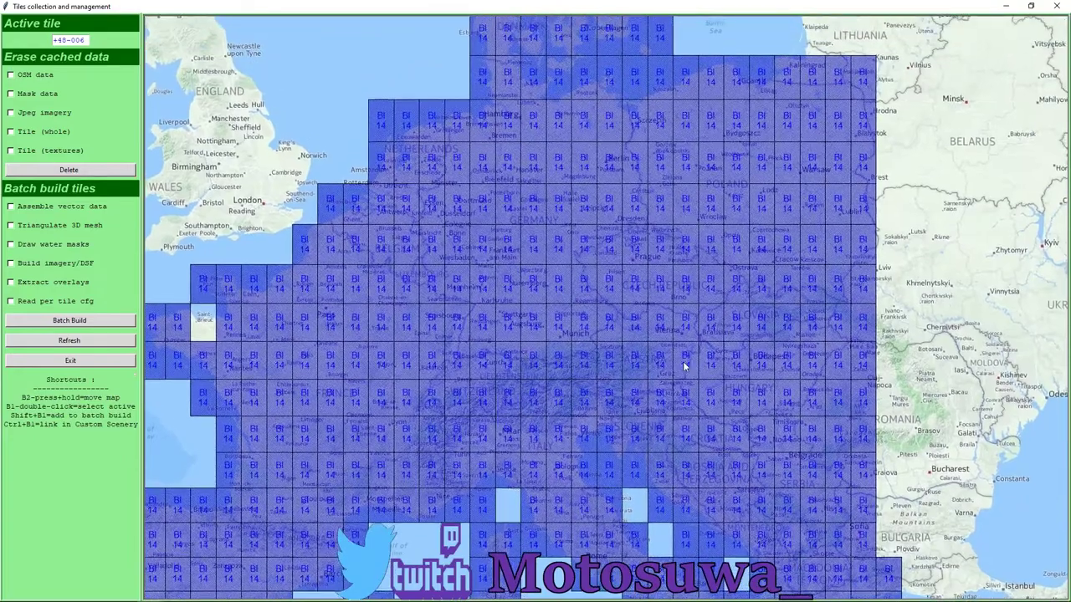
{"action": "left_click_drag", "start_coordinate": [683, 363], "coordinate": [503, 299]}
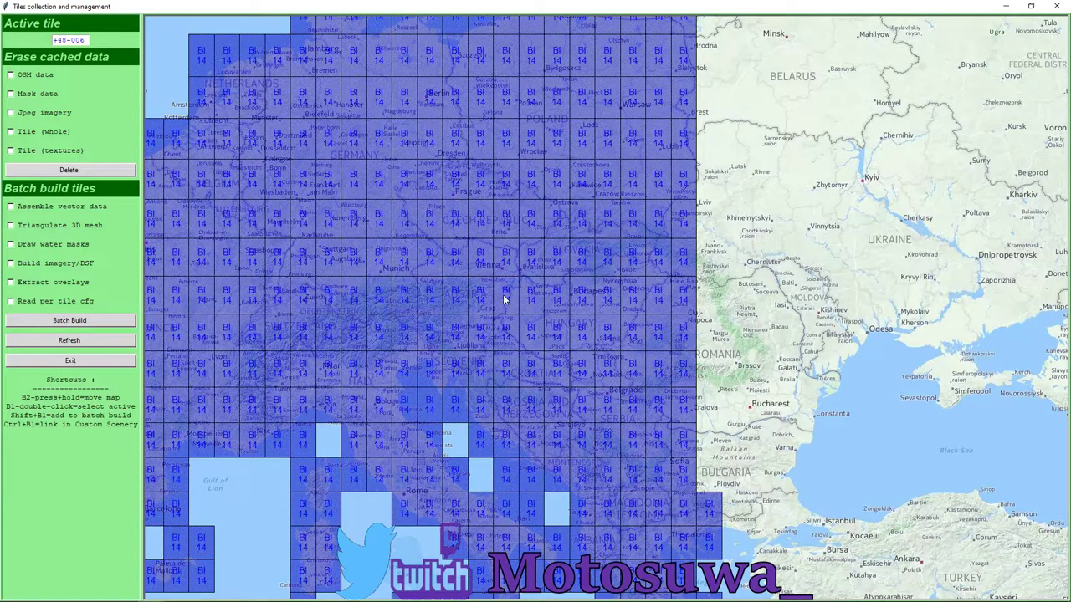
{"action": "left_click_drag", "start_coordinate": [874, 308], "coordinate": [802, 245]}
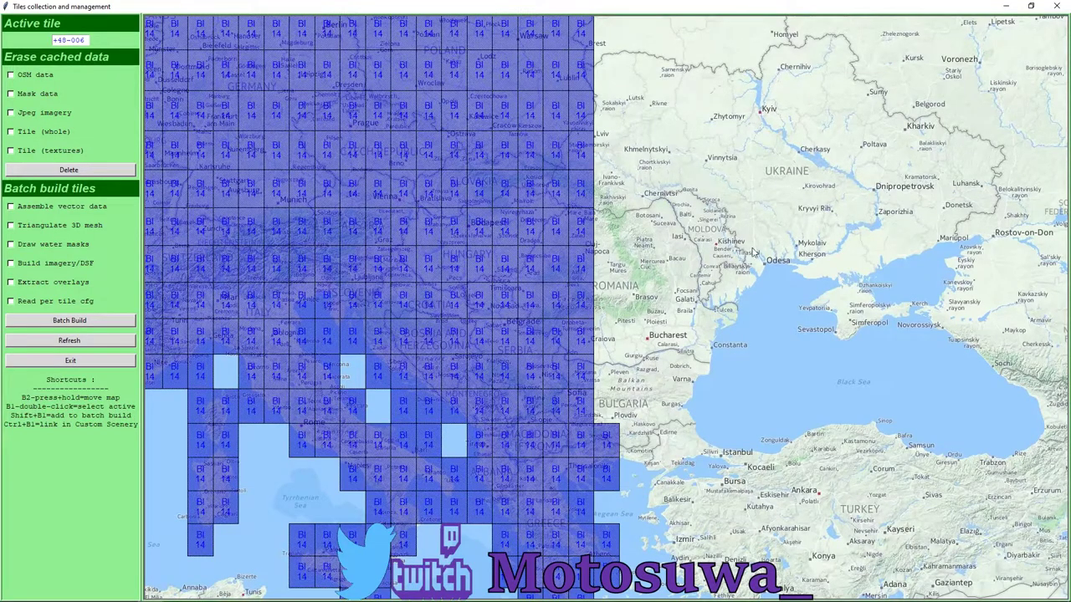
- Queue two rows of Romania and Moldova tiles, ten in all, for batch building
{"action": "left_click", "coordinate": [628, 264], "text": "shift"}
{"action": "left_click", "coordinate": [669, 265], "text": "shift"}
{"action": "left_click", "coordinate": [697, 268], "text": "shift"}
{"action": "left_click", "coordinate": [712, 276], "text": "shift"}
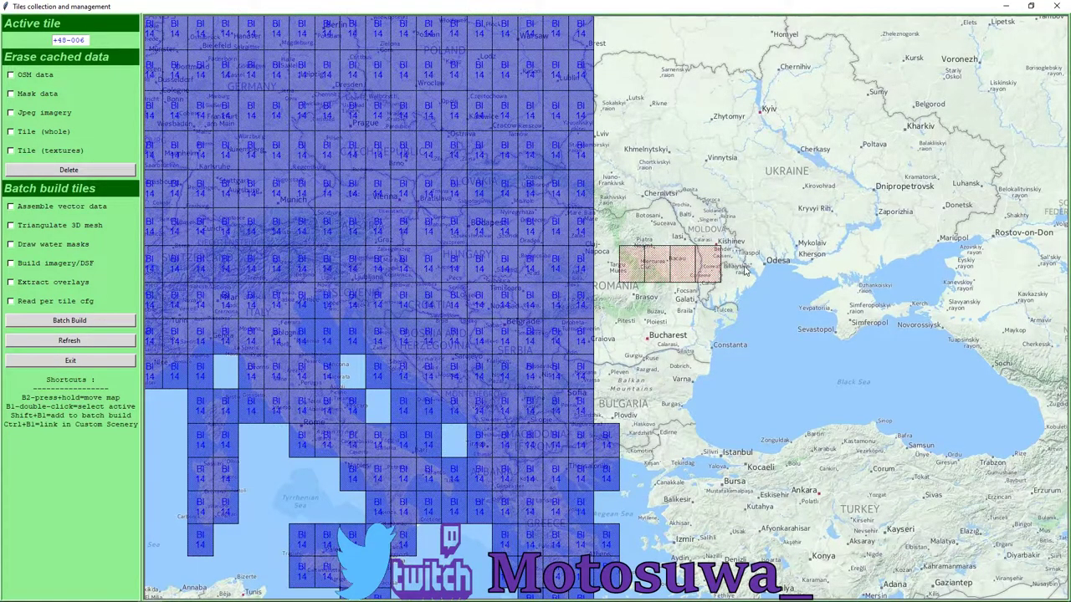
{"action": "left_click", "coordinate": [736, 268], "text": "shift"}
{"action": "left_click", "coordinate": [736, 297], "text": "shift"}
{"action": "left_click", "coordinate": [708, 301], "text": "shift"}
{"action": "left_click", "coordinate": [682, 303], "text": "shift"}
{"action": "left_click", "coordinate": [657, 306], "text": "shift"}
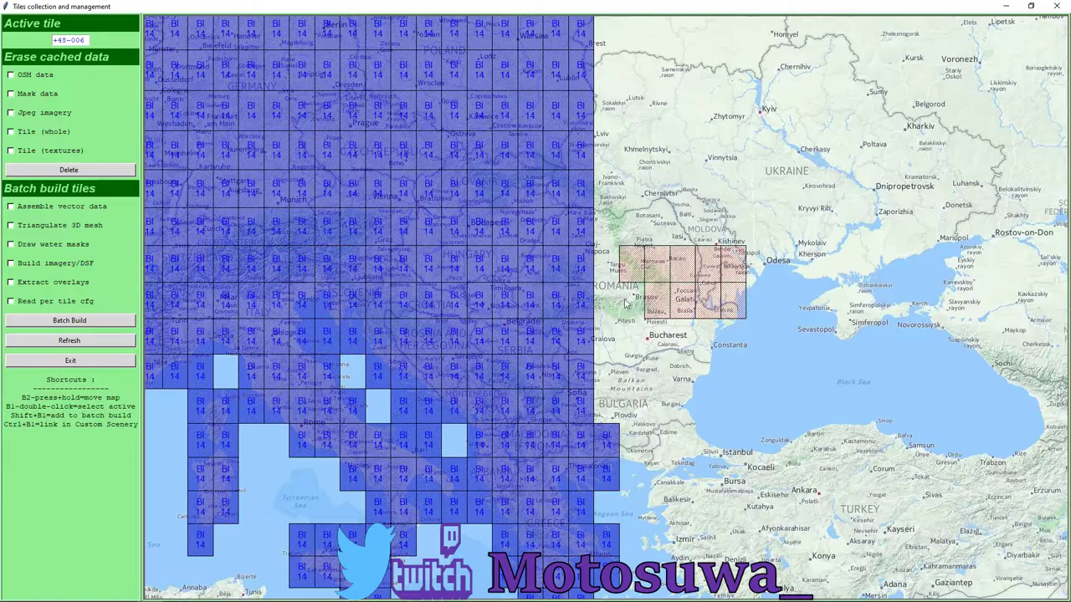
{"action": "left_click", "coordinate": [629, 304], "text": "shift"}
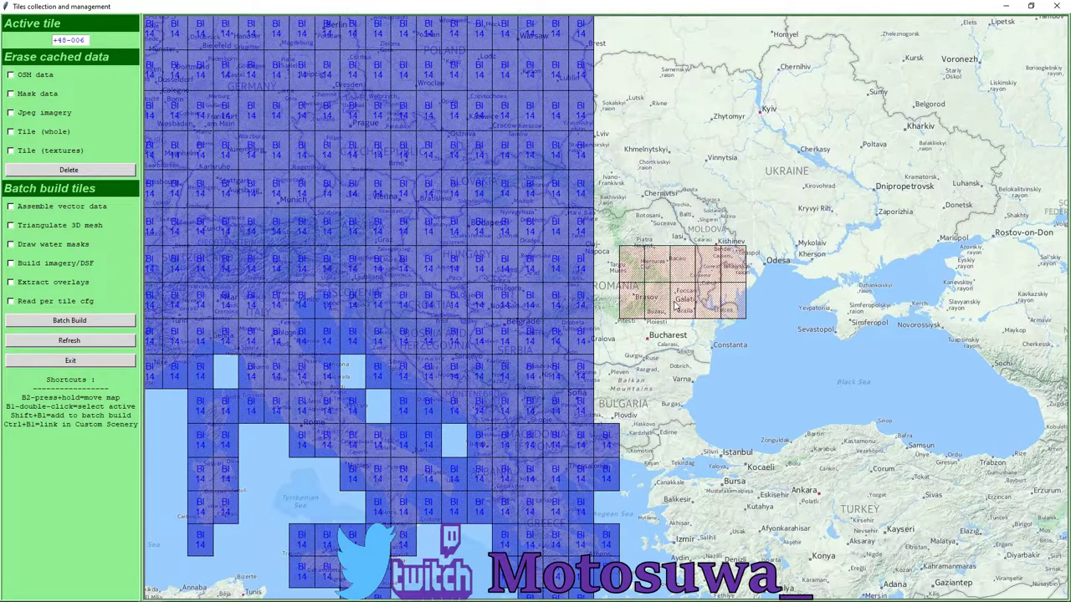
- Remove all ten Romania and Moldova tiles from the batch again
{"action": "left_click", "coordinate": [643, 273], "text": "shift"}
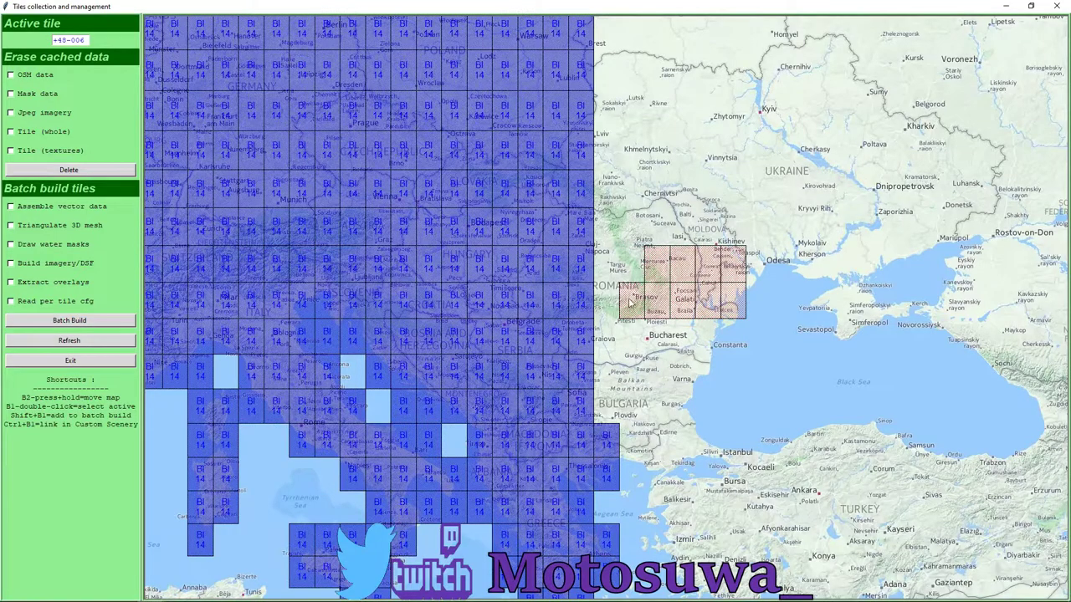
{"action": "left_click", "coordinate": [629, 304], "text": "shift"}
{"action": "left_click", "coordinate": [662, 295], "text": "shift"}
{"action": "left_click", "coordinate": [661, 269], "text": "shift"}
{"action": "left_click", "coordinate": [685, 273], "text": "shift"}
{"action": "left_click", "coordinate": [687, 303], "text": "shift"}
{"action": "left_click", "coordinate": [707, 300], "text": "shift"}
{"action": "left_click", "coordinate": [708, 273], "text": "shift"}
{"action": "left_click", "coordinate": [729, 271], "text": "shift"}
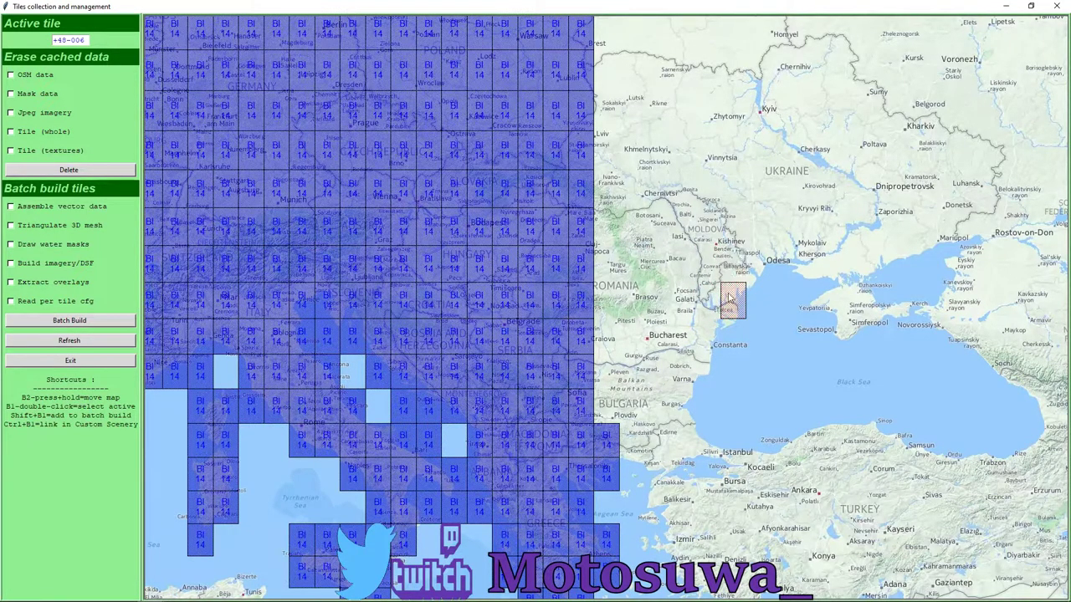
{"action": "left_click", "coordinate": [728, 296], "text": "shift"}
- Pan to Turkey and the Aegean and queue the tile near Edirne and the one below it
{"action": "left_click_drag", "start_coordinate": [670, 433], "coordinate": [654, 338]}
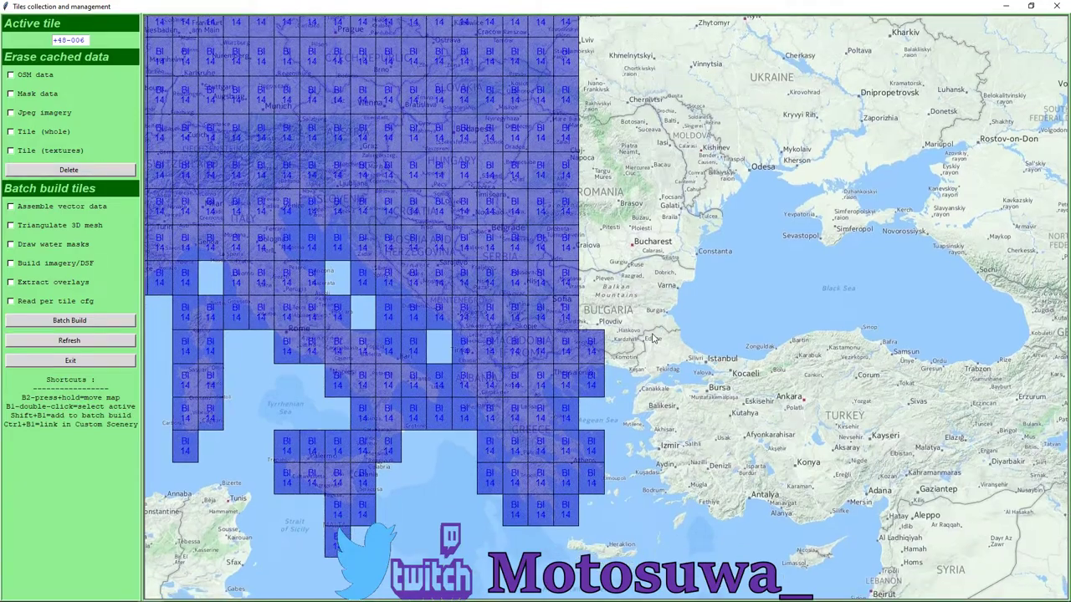
{"action": "left_click", "coordinate": [615, 366], "text": "shift"}
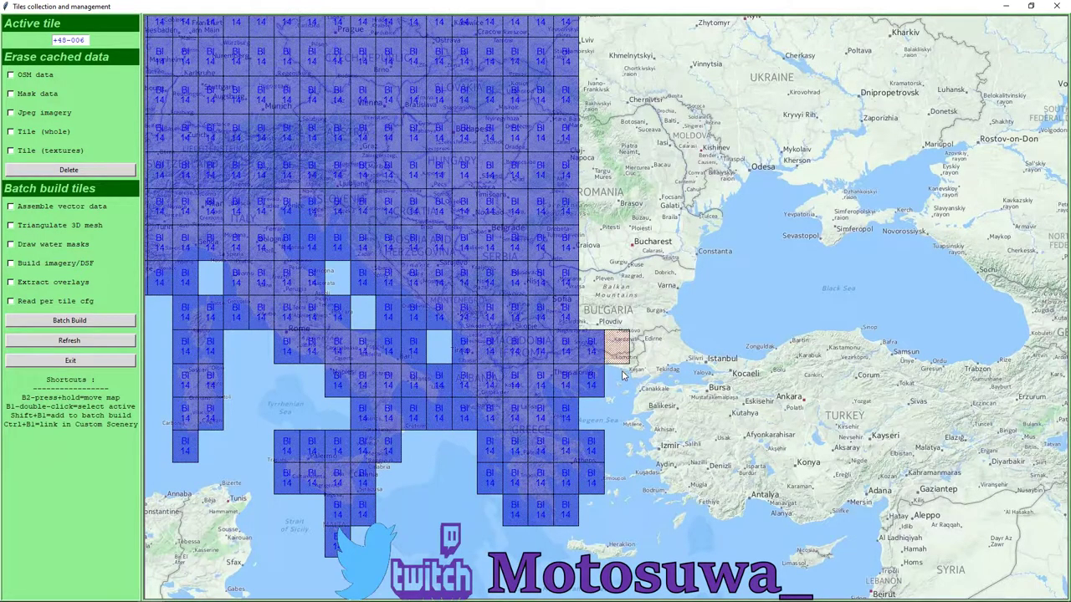
{"action": "left_click", "coordinate": [620, 377], "text": "shift"}
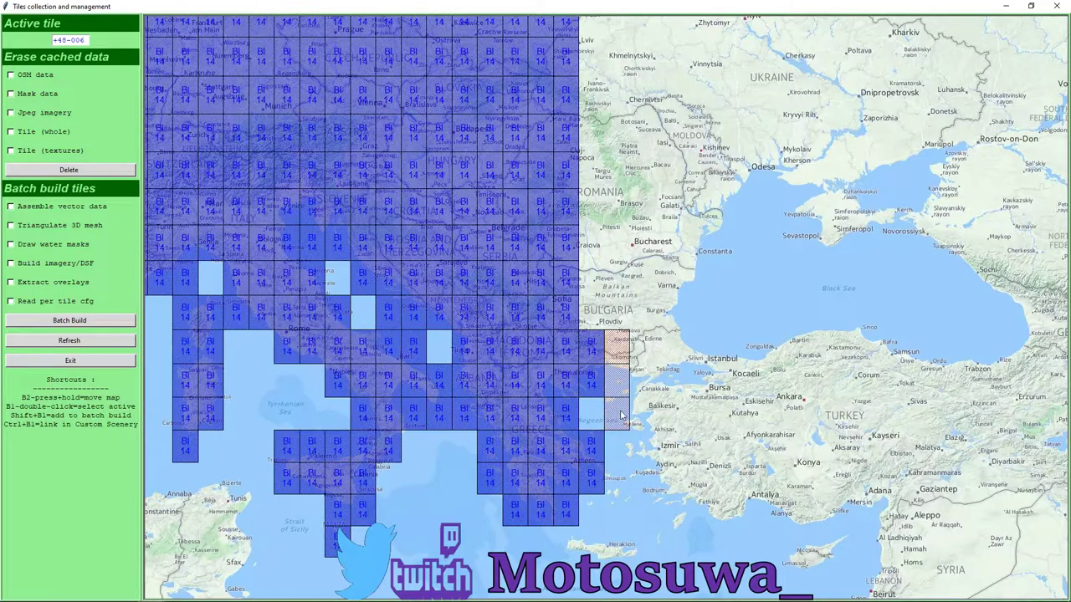
- Add three Black Sea tiles, remove them again, and enable Assemble vector data
{"action": "left_click", "coordinate": [755, 302], "text": "shift"}
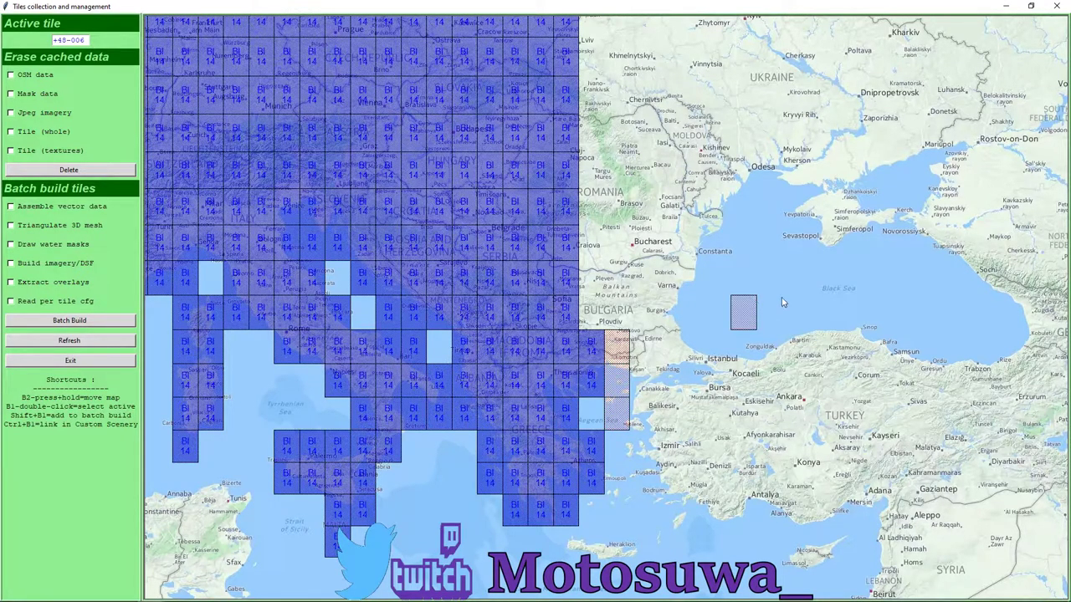
{"action": "left_click", "coordinate": [778, 301], "text": "shift"}
{"action": "left_click", "coordinate": [808, 299], "text": "shift"}
{"action": "left_click", "coordinate": [809, 303], "text": "shift"}
{"action": "left_click", "coordinate": [776, 309], "text": "shift"}
{"action": "left_click", "coordinate": [742, 316], "text": "shift"}
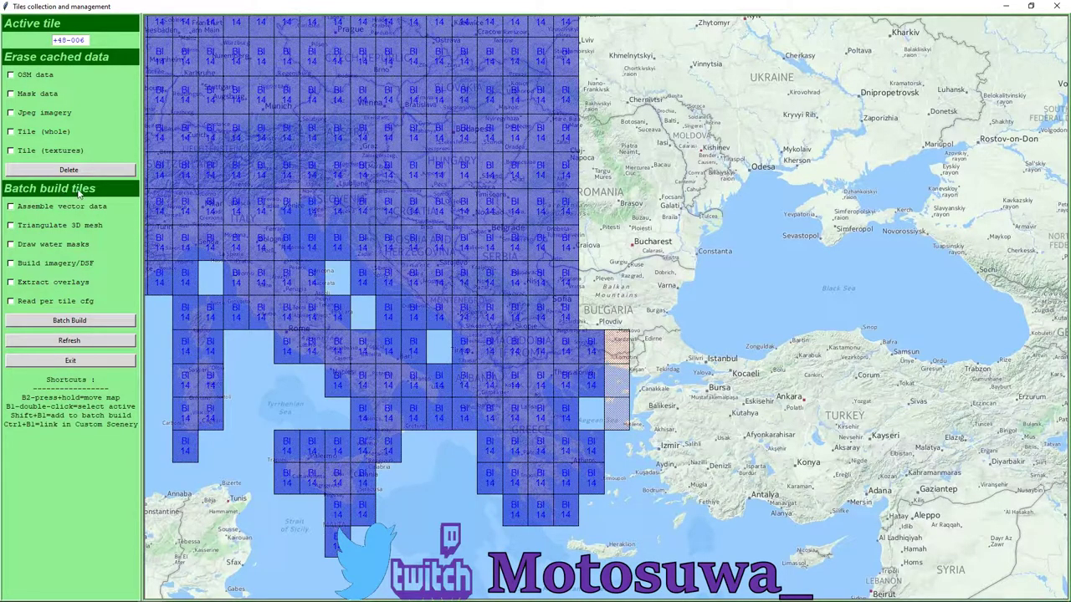
{"action": "left_click", "coordinate": [10, 207]}
- Enable mesh triangulation, water masks, imagery/DSF and overlay extraction, then batch-build the three tiles
{"action": "left_click", "coordinate": [11, 225]}
{"action": "left_click", "coordinate": [11, 245]}
{"action": "left_click", "coordinate": [11, 263]}
{"action": "left_click", "coordinate": [11, 282]}
{"action": "left_click", "coordinate": [57, 322]}
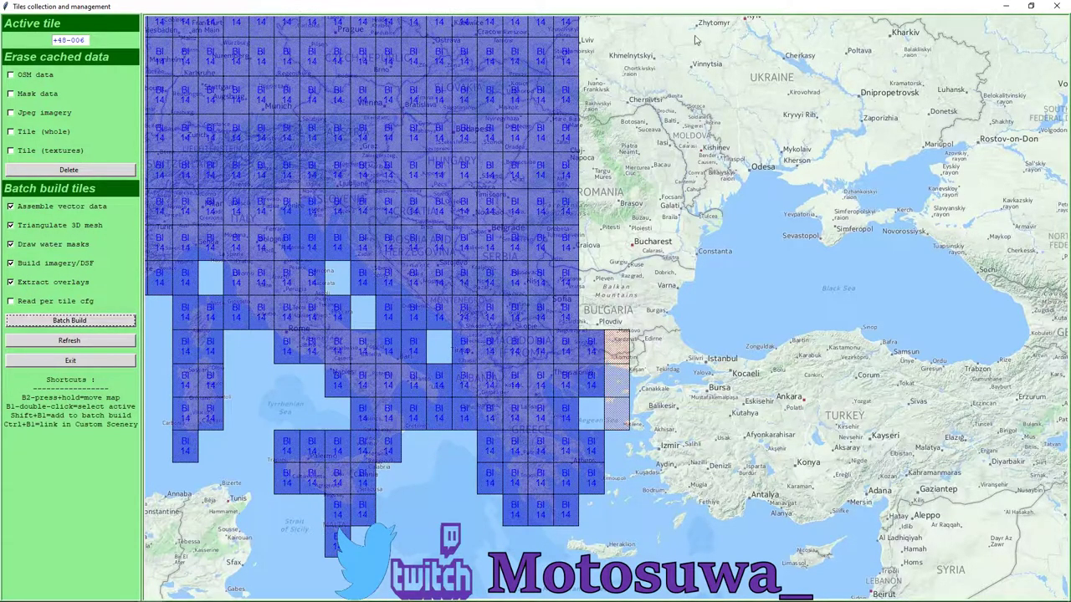
{"action": "left_click", "coordinate": [1031, 6]}
{"action": "left_click", "coordinate": [728, 276]}
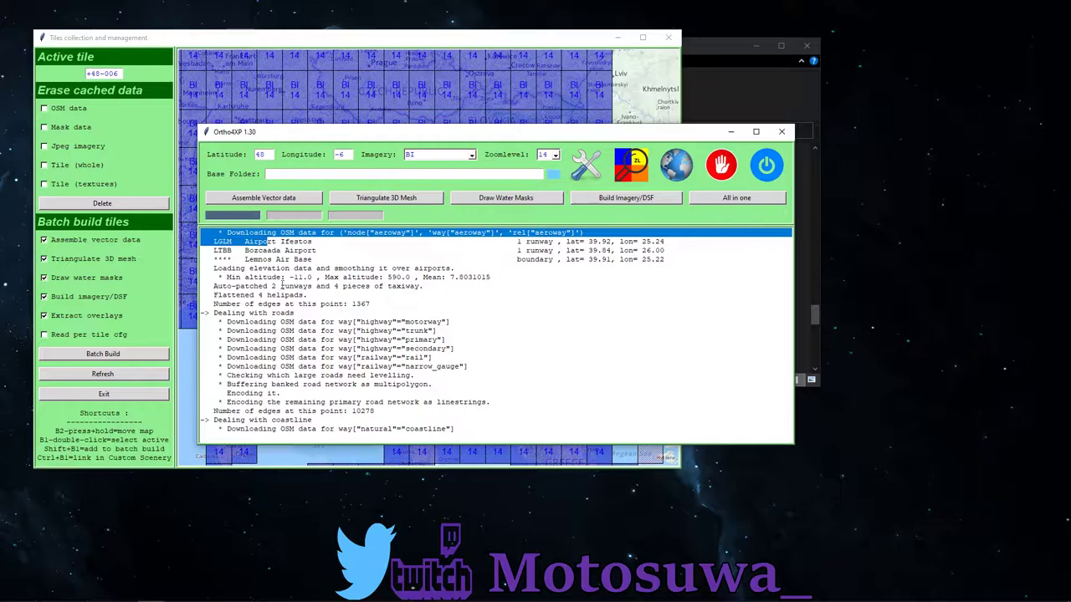
- Highlight the Step 1 vector-data heading lines in the build log for tile +39+025
{"action": "left_click_drag", "start_coordinate": [227, 266], "coordinate": [343, 302]}
{"action": "left_click_drag", "start_coordinate": [223, 259], "coordinate": [310, 270]}
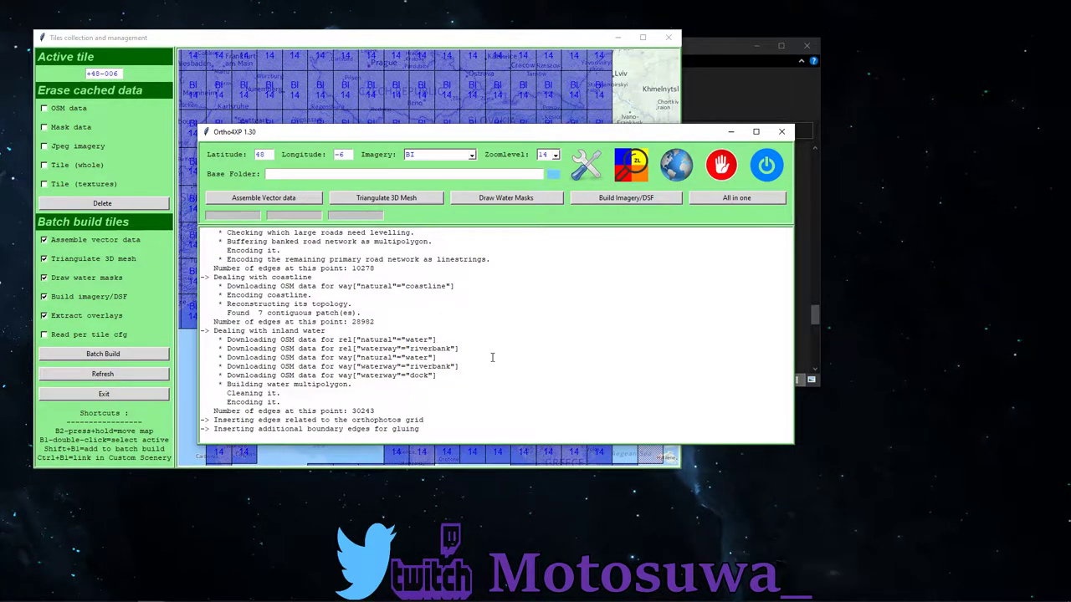
{"action": "left_click", "coordinate": [686, 116]}
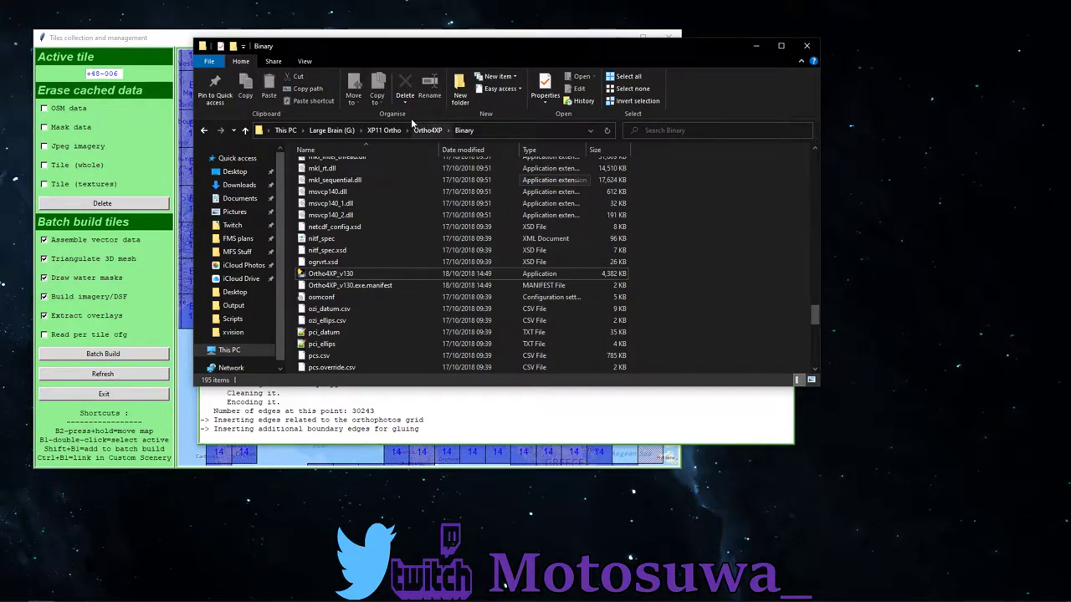
- Browse Ortho4XP's Tiles folder to the zOrtho4XP_+38-005 tile folder, then go back to the build log
{"action": "left_click", "coordinate": [427, 130]}
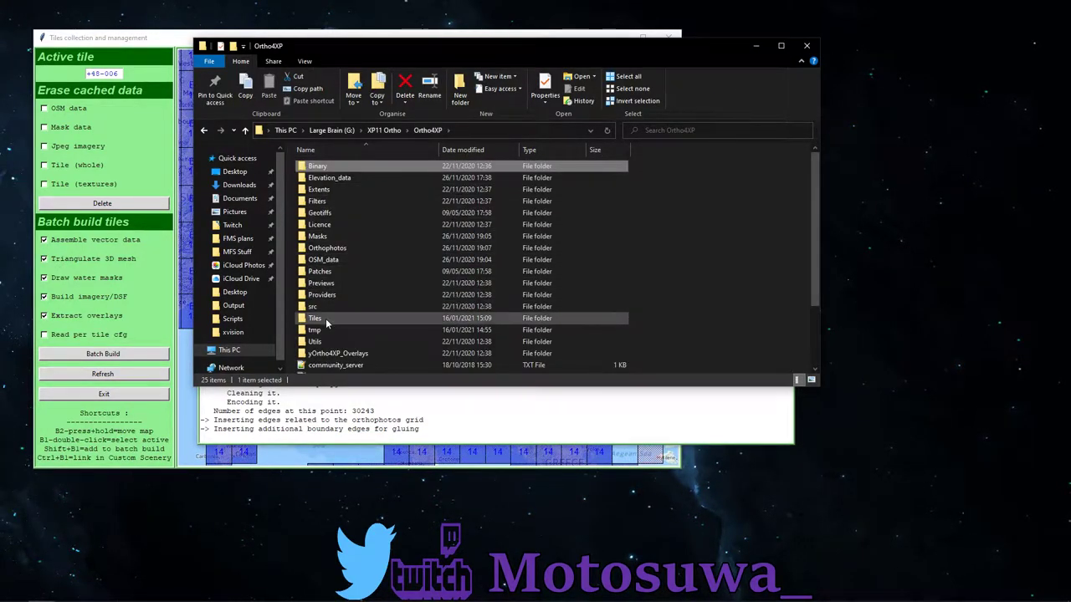
{"action": "double_click", "coordinate": [325, 318]}
{"action": "scroll", "coordinate": [416, 231], "scroll_direction": "down", "scroll_amount": 20}
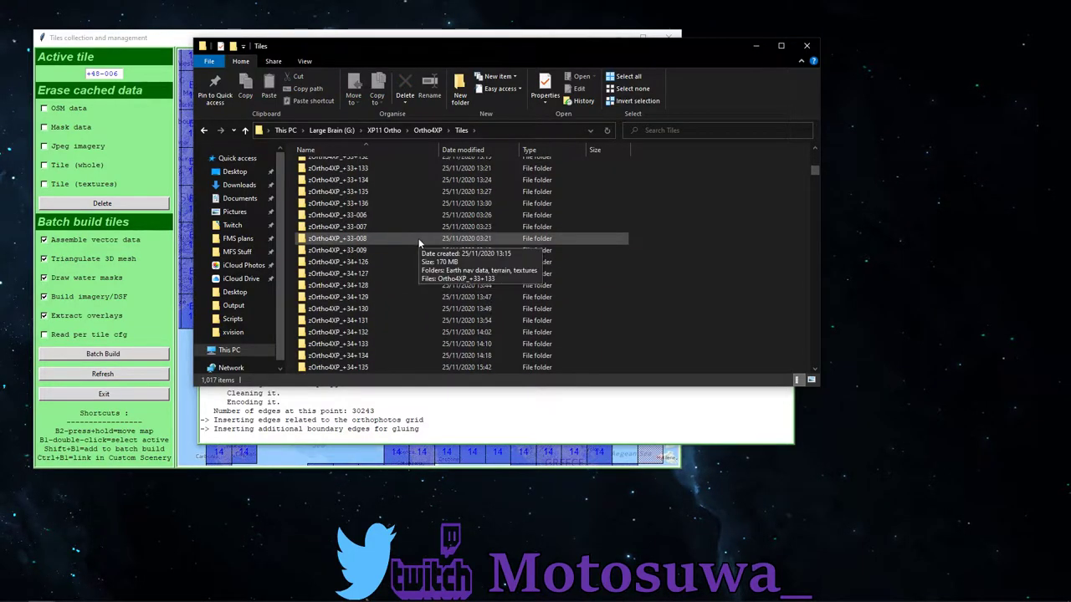
{"action": "scroll", "coordinate": [414, 251], "scroll_direction": "down", "scroll_amount": 10}
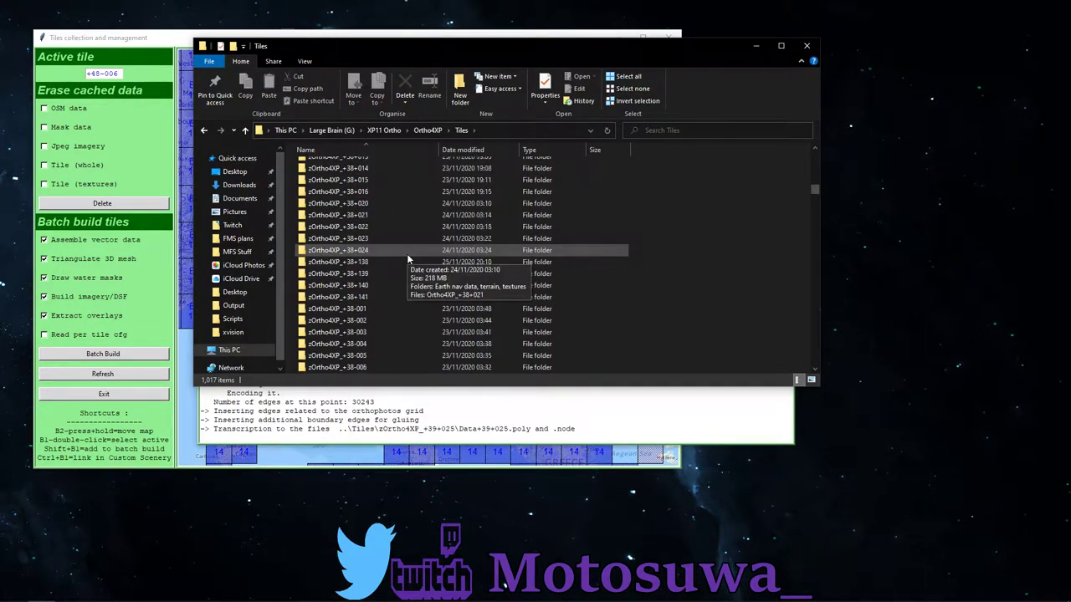
{"action": "left_click", "coordinate": [372, 252]}
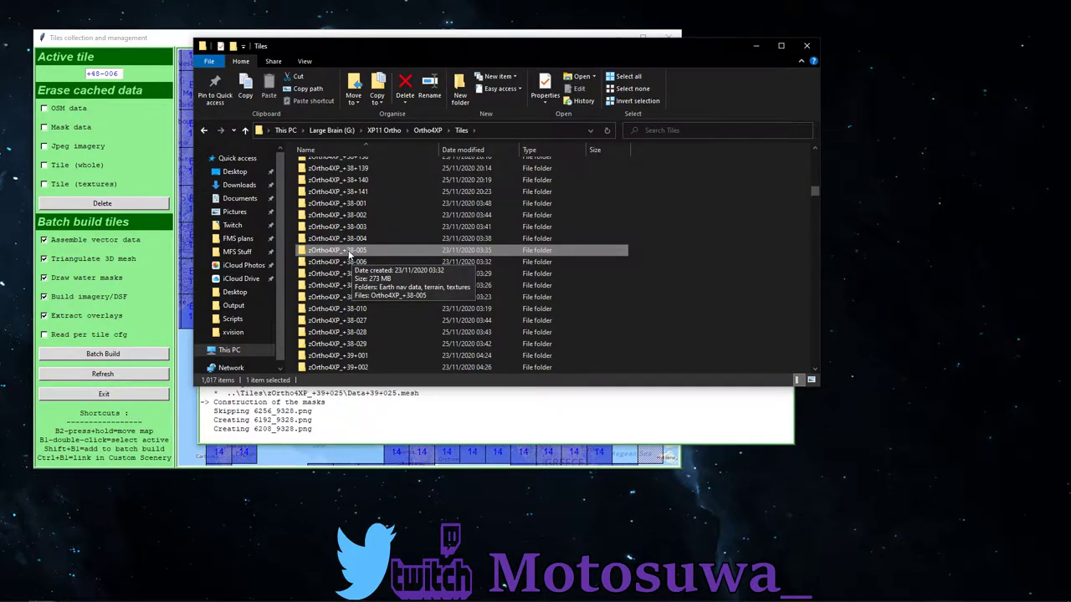
{"action": "left_click", "coordinate": [526, 423]}
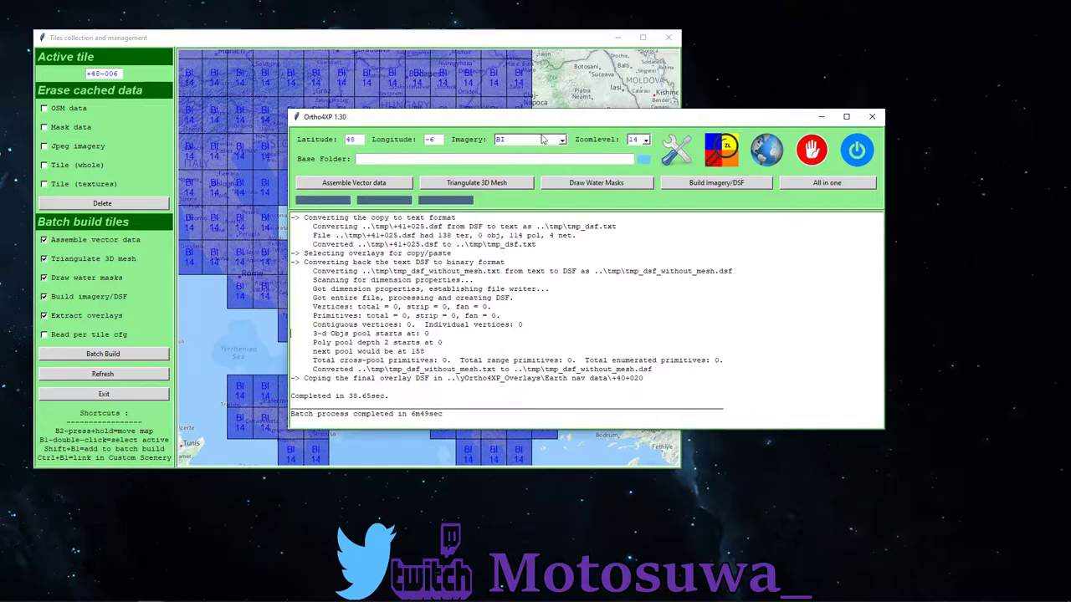
- After 'Batch process completed in 6m49sec', bring the Tiles collection map forward
{"action": "left_click", "coordinate": [535, 38]}
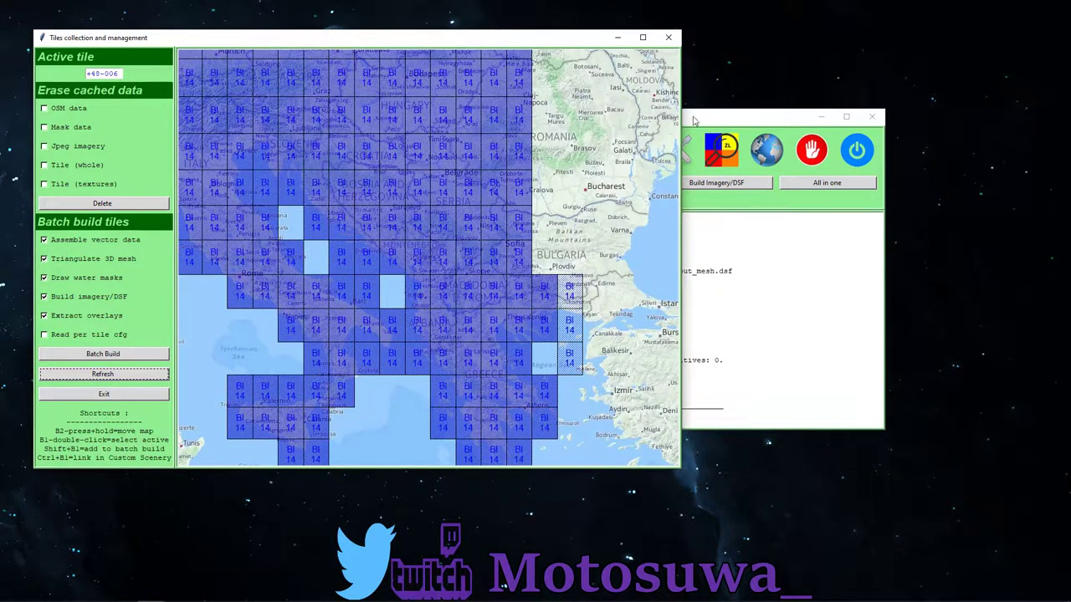
- Refresh the tile map and link the three built northern Aegean tiles into Custom Scenery
{"action": "left_click_drag", "start_coordinate": [570, 177], "coordinate": [540, 156]}
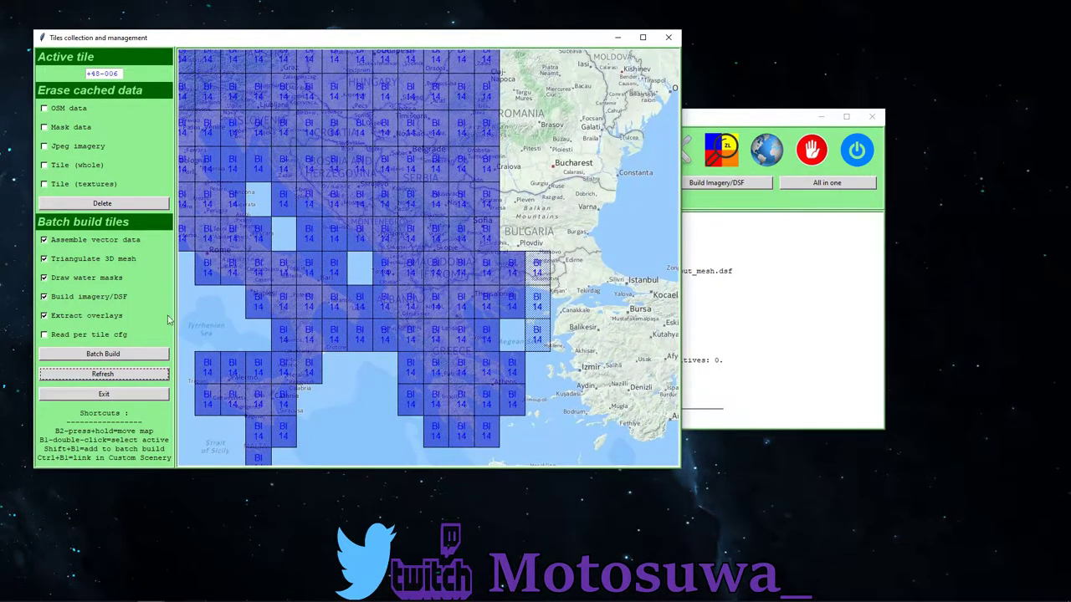
{"action": "left_click", "coordinate": [102, 377]}
{"action": "left_click_drag", "start_coordinate": [582, 178], "coordinate": [489, 154]}
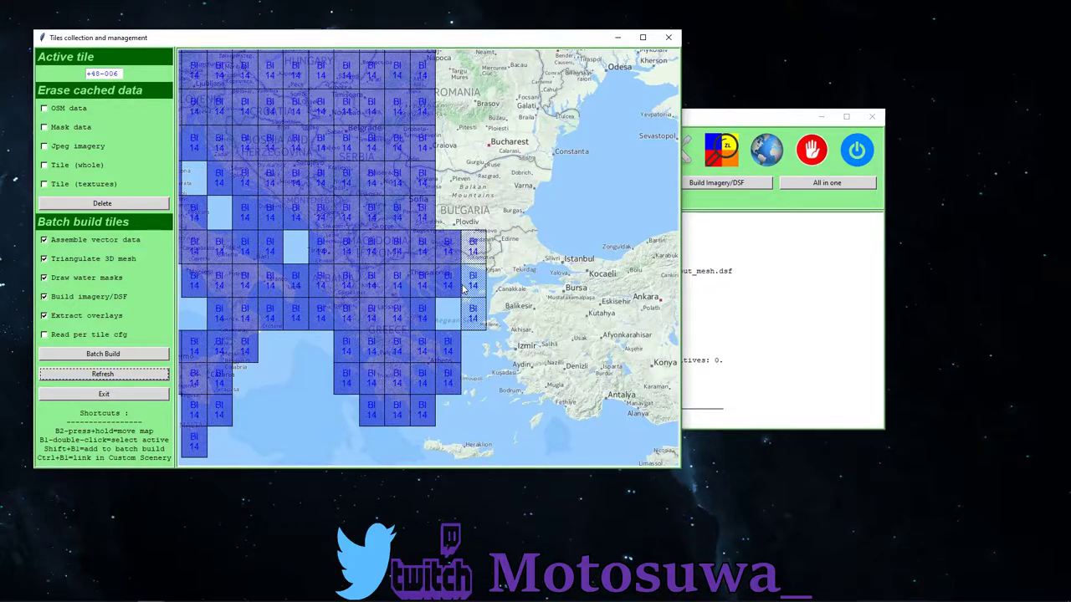
{"action": "left_click", "coordinate": [481, 249], "text": "shift"}
{"action": "left_click", "coordinate": [483, 280], "text": "shift"}
{"action": "left_click", "coordinate": [479, 317], "text": "shift"}
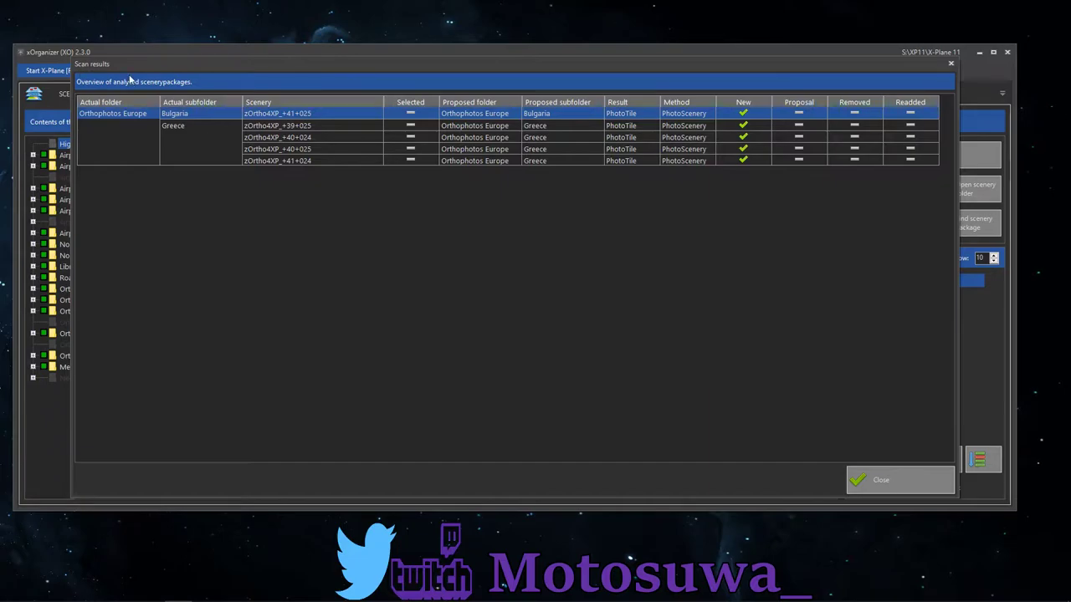
- Run all pending xOrganizer tasks (F6), confirm the report, and open the Custom Scenery folder
{"action": "left_click_drag", "start_coordinate": [190, 68], "coordinate": [197, 76]}
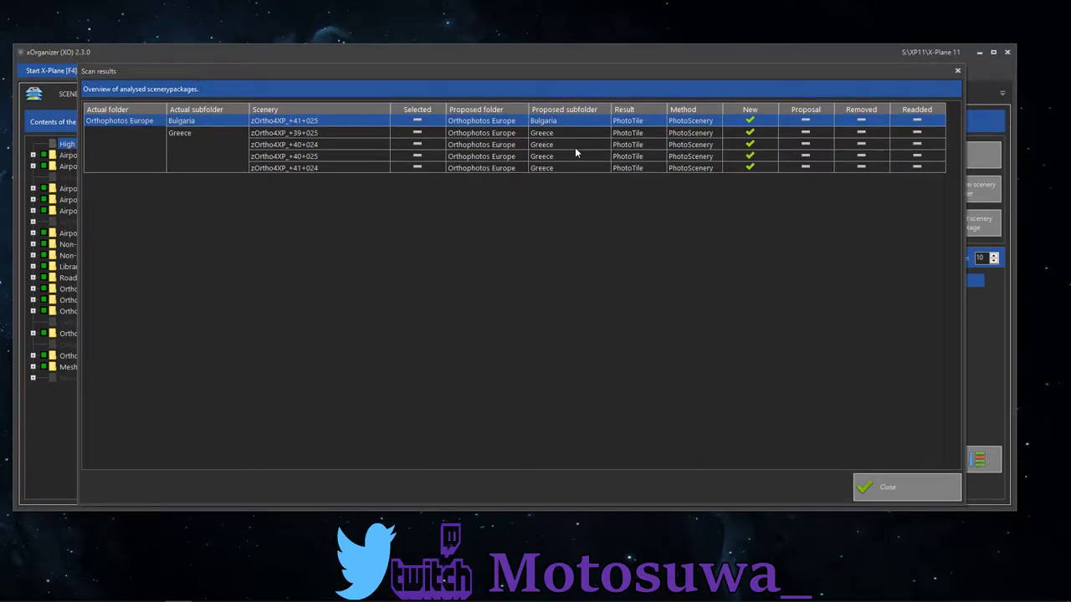
{"action": "left_click", "coordinate": [902, 489]}
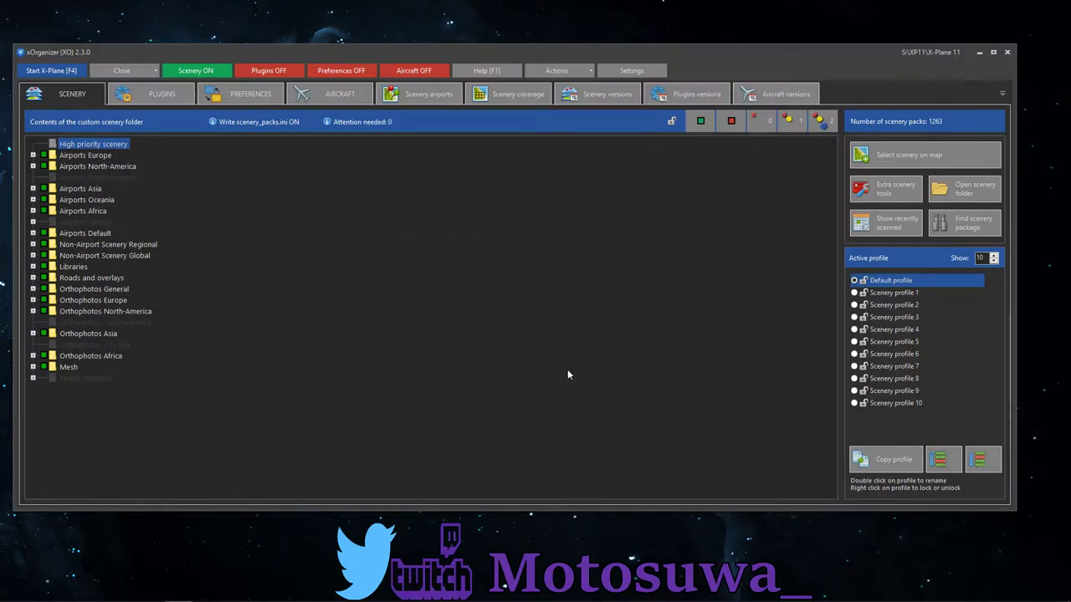
{"action": "left_click", "coordinate": [552, 74]}
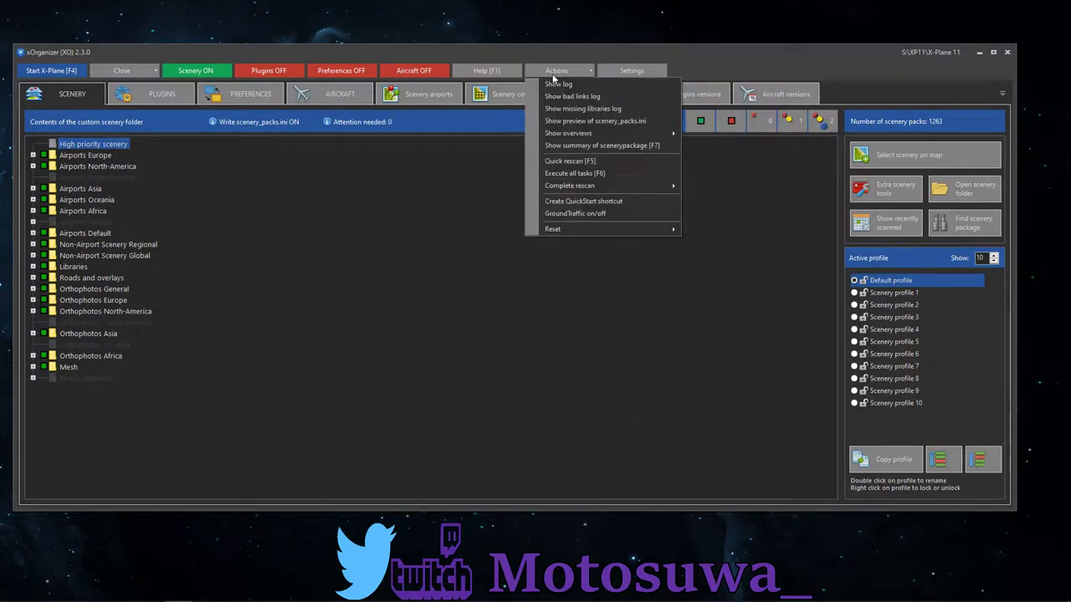
{"action": "left_click", "coordinate": [576, 174]}
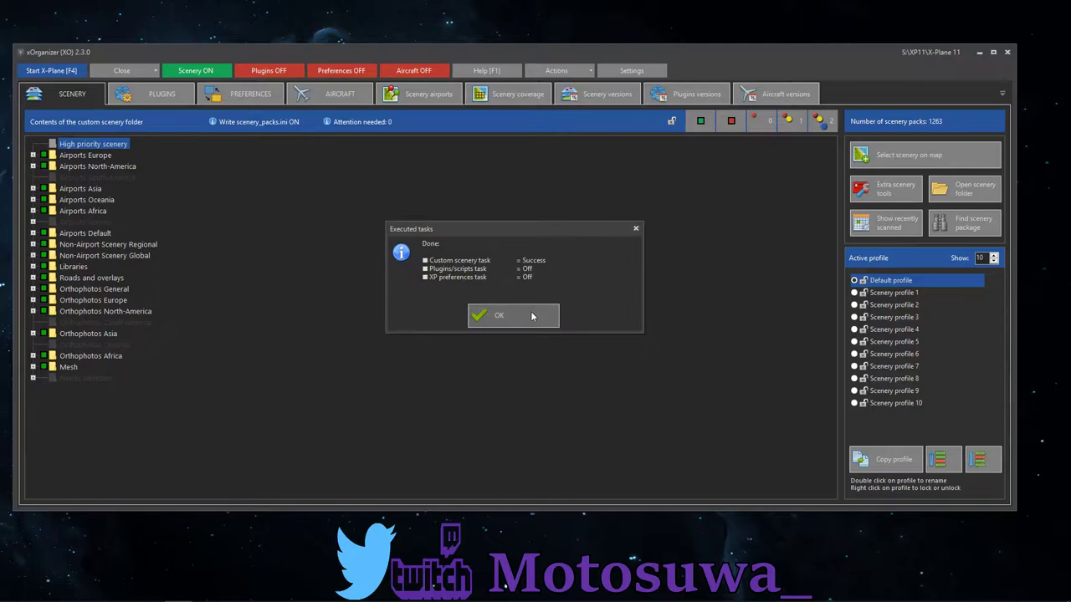
{"action": "left_click", "coordinate": [530, 315]}
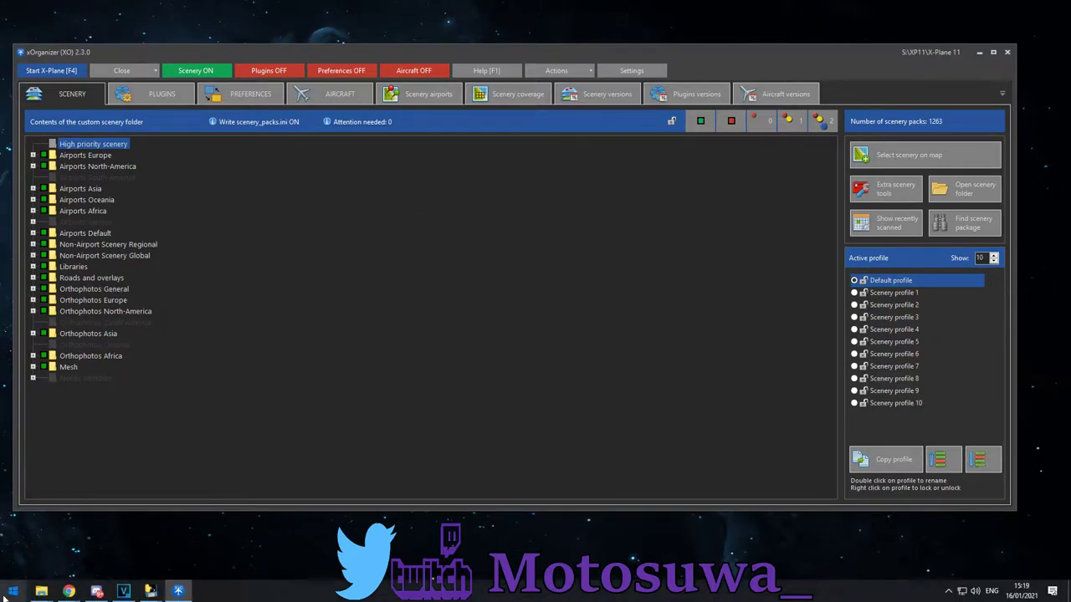
{"action": "left_click", "coordinate": [13, 591]}
{"action": "left_click", "coordinate": [266, 285]}
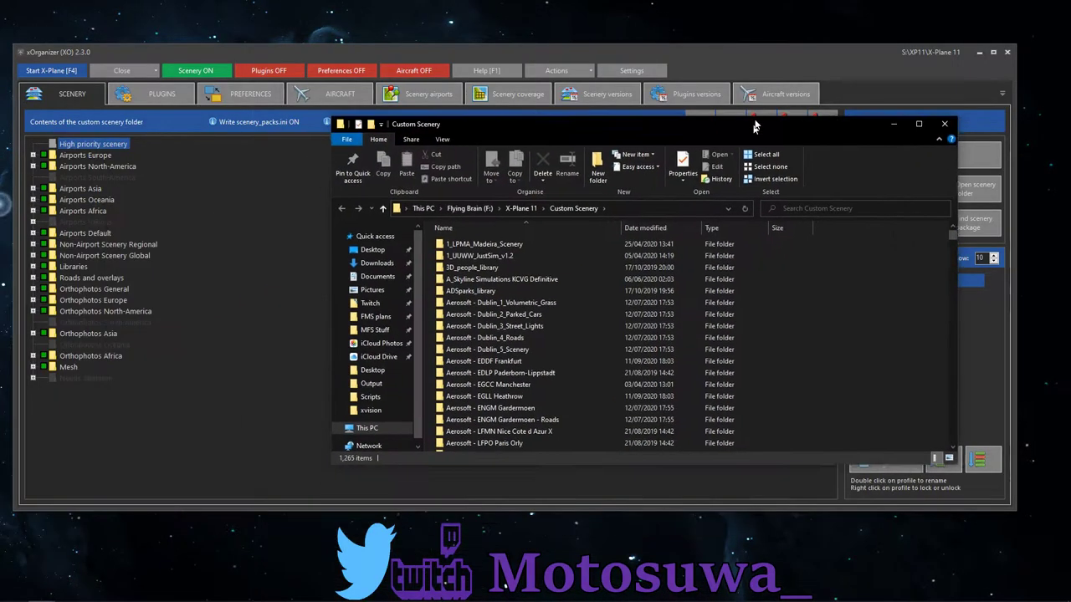
{"action": "left_click_drag", "start_coordinate": [753, 126], "coordinate": [754, 116]}
{"action": "scroll", "coordinate": [857, 306], "scroll_direction": "down", "scroll_amount": 15}
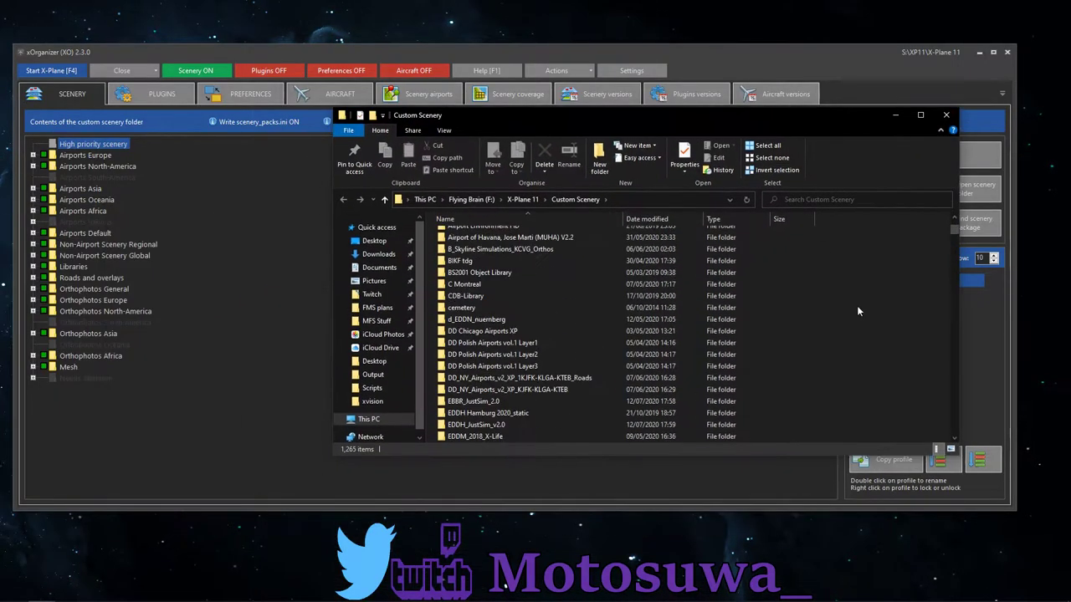
{"action": "left_click_drag", "start_coordinate": [955, 318], "coordinate": [955, 432]}
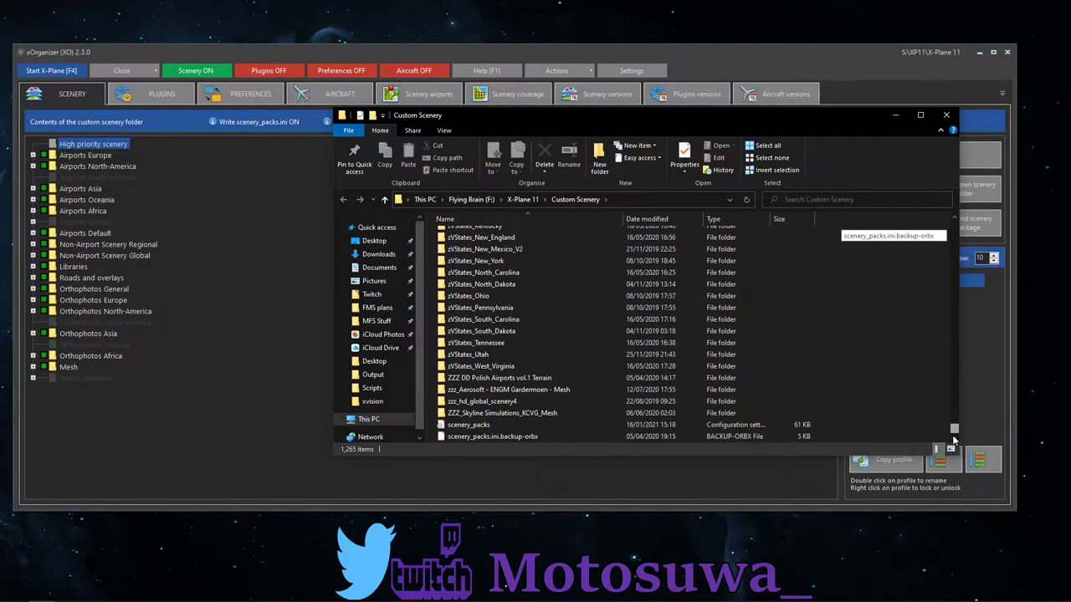
{"action": "double_click", "coordinate": [455, 428]}
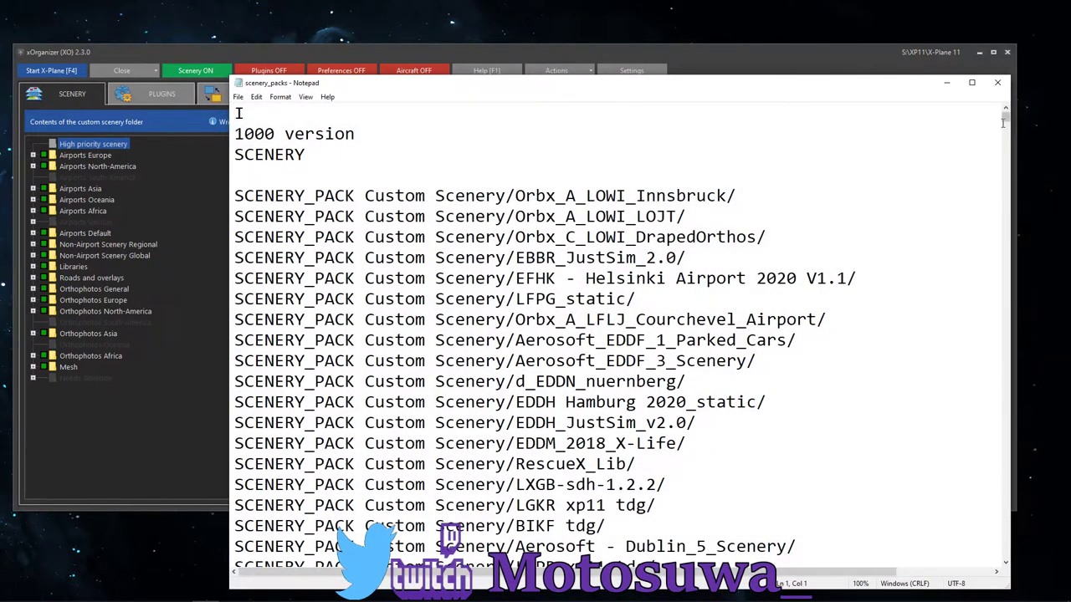
{"action": "left_click_drag", "start_coordinate": [1007, 122], "coordinate": [954, 123]}
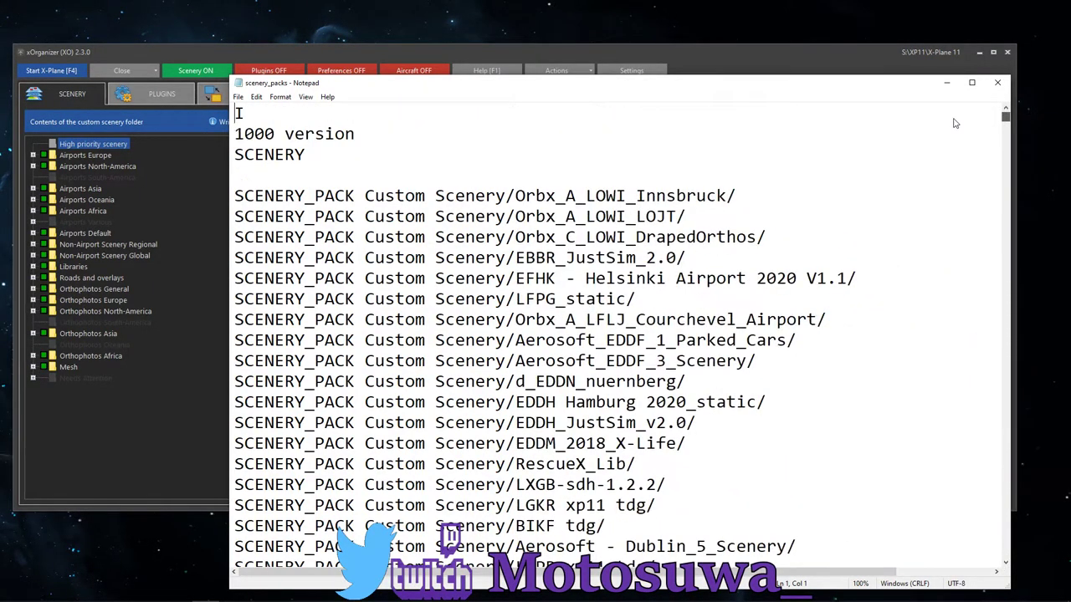
{"action": "left_click", "coordinate": [997, 82]}
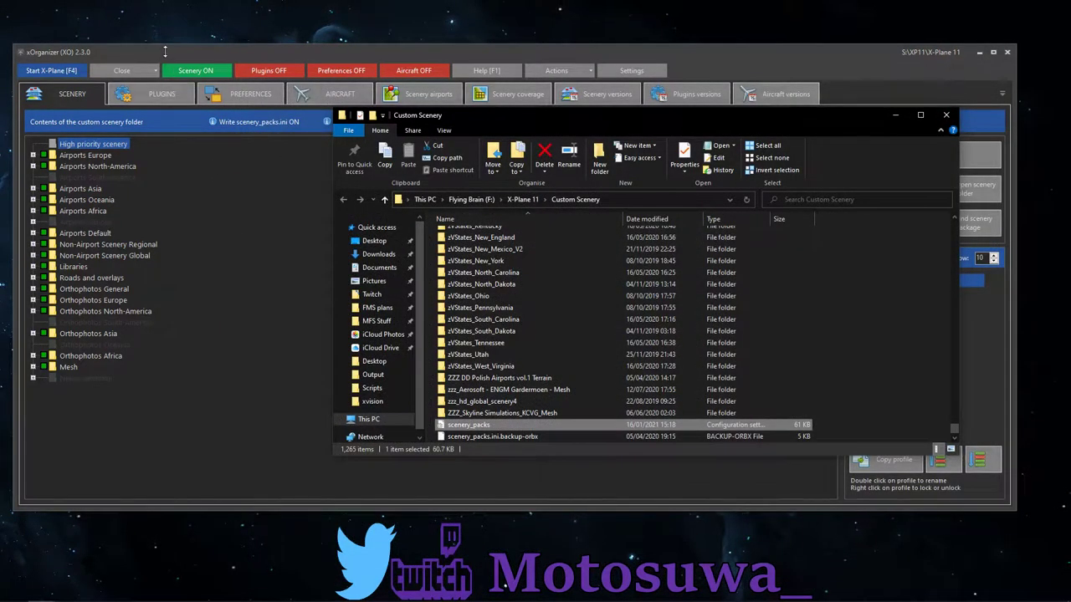
{"action": "left_click", "coordinate": [946, 114]}
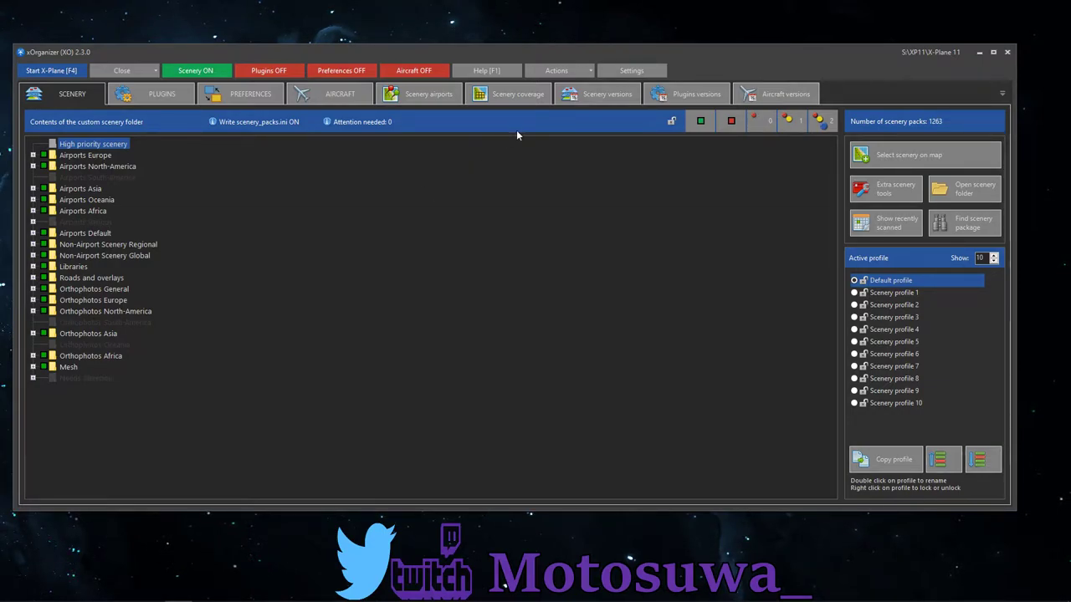
- Open xOrganizer's Actions menu and close it without running any task
{"action": "left_click", "coordinate": [557, 70]}
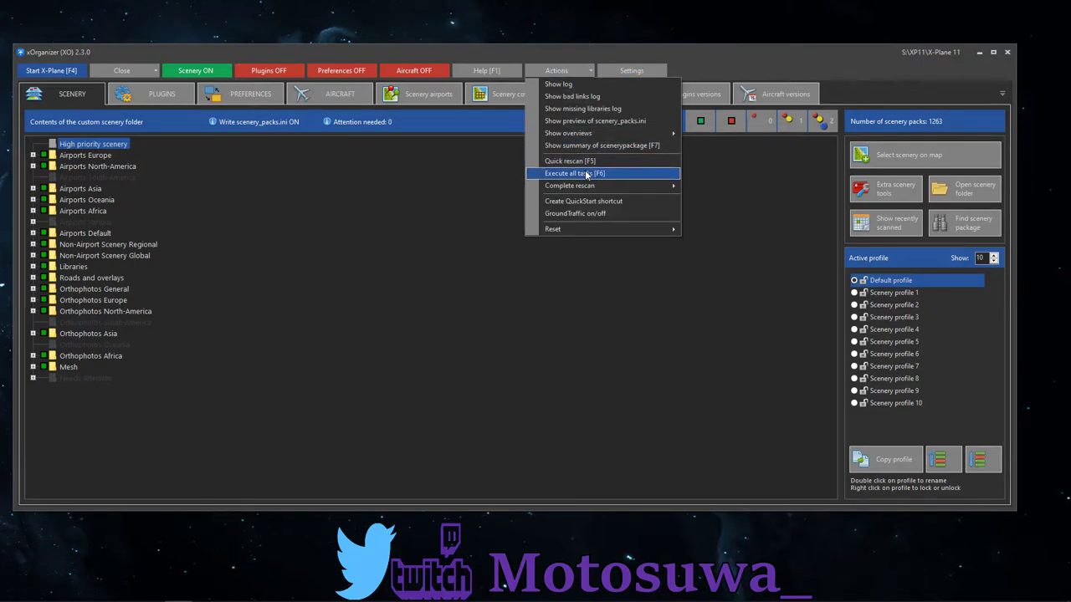
{"action": "left_click", "coordinate": [562, 365]}
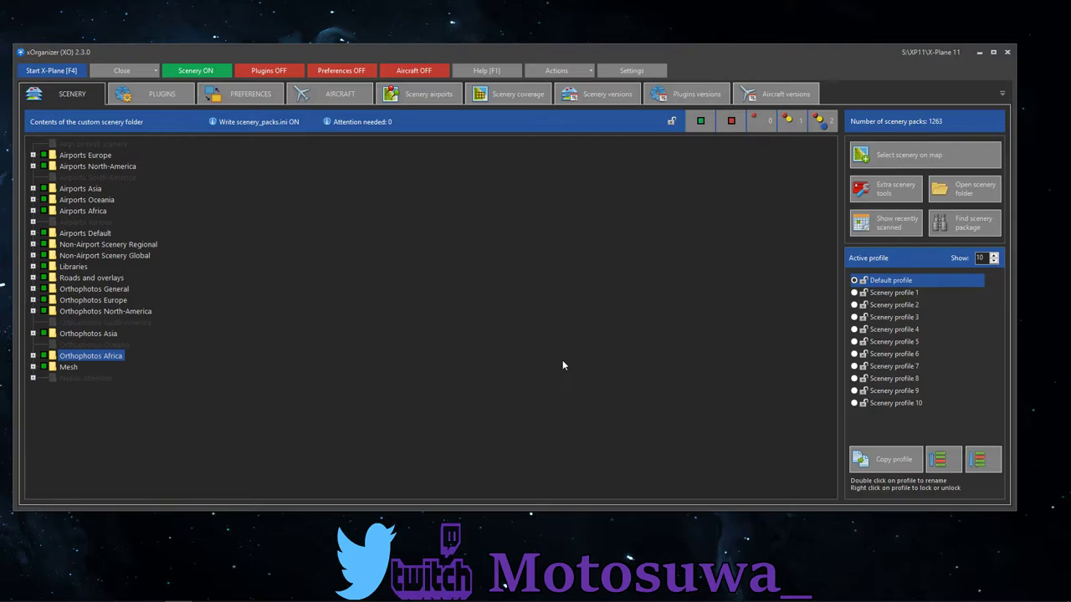